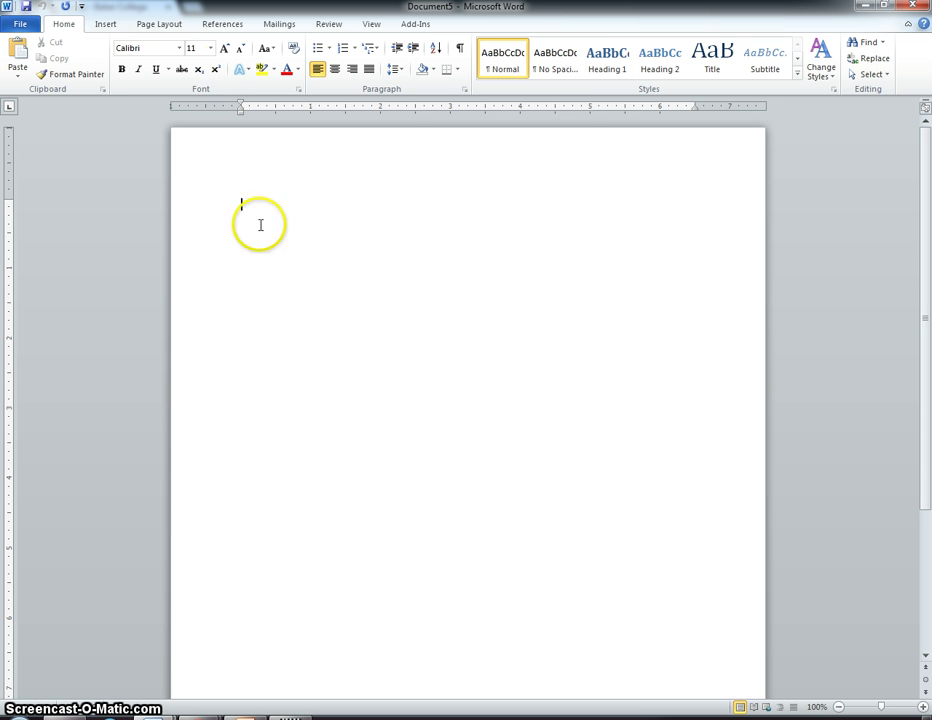
Step: Set the default font to Times New Roman, 12 pt, for all documents based on the Normal template
click(162, 47)
text(Times New Rom)
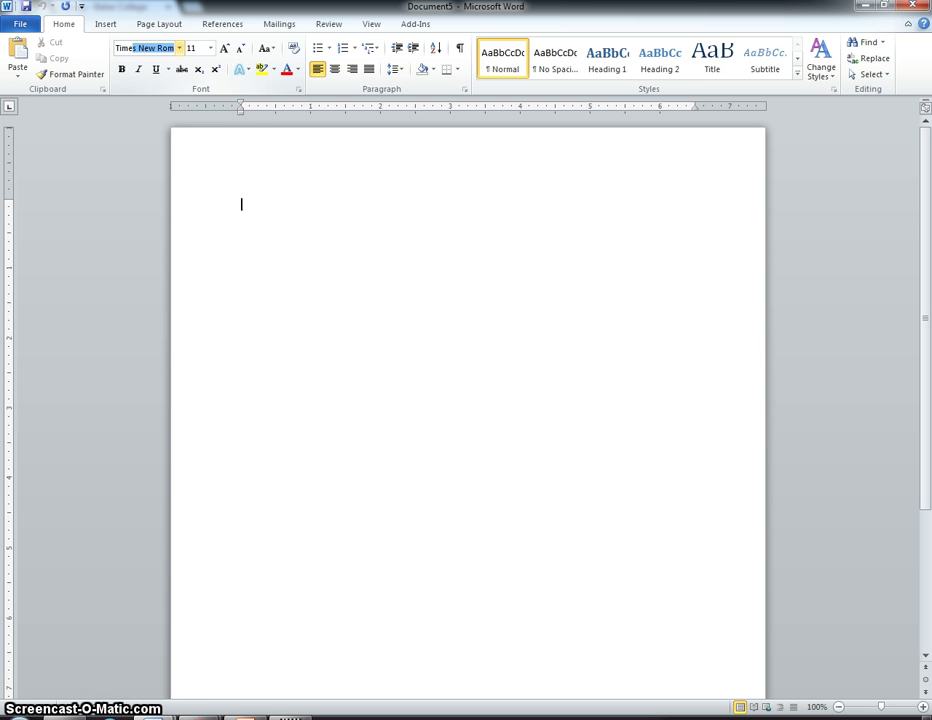
click(298, 91)
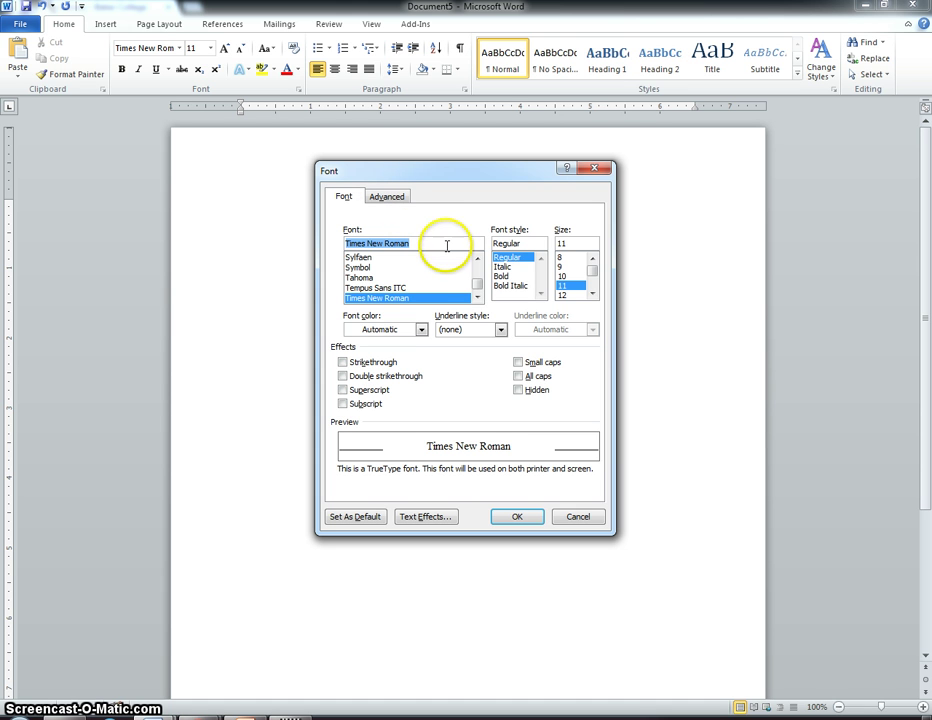
click(576, 296)
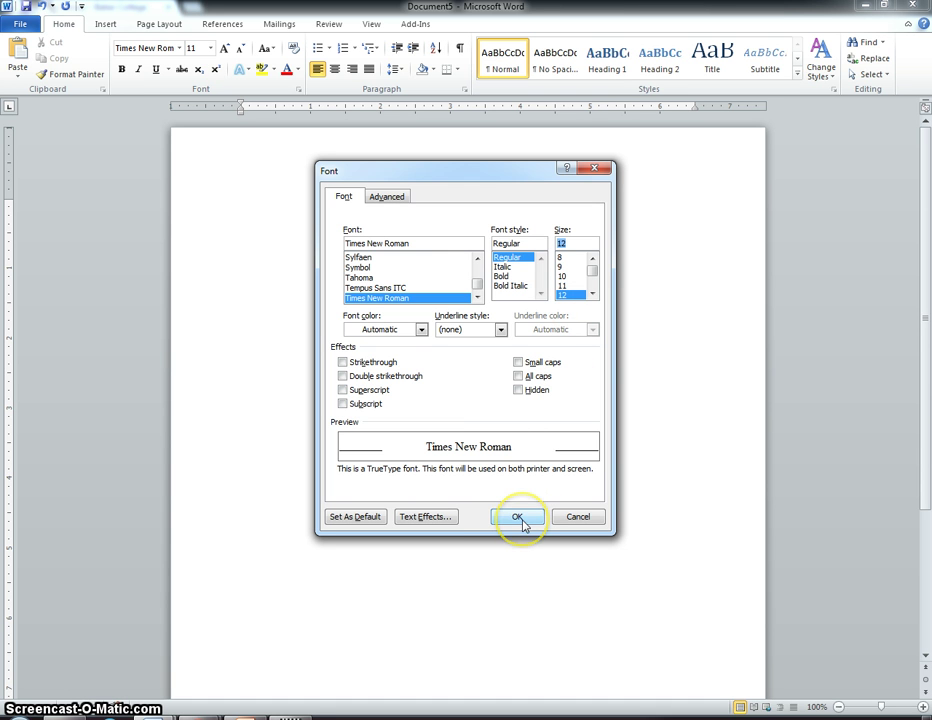
click(357, 517)
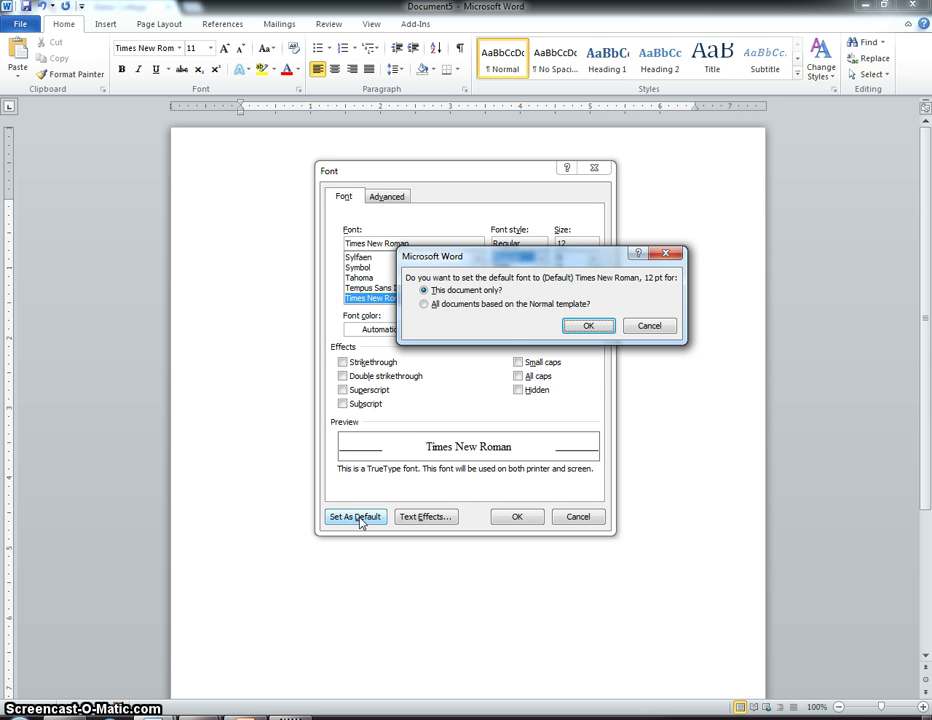
click(495, 305)
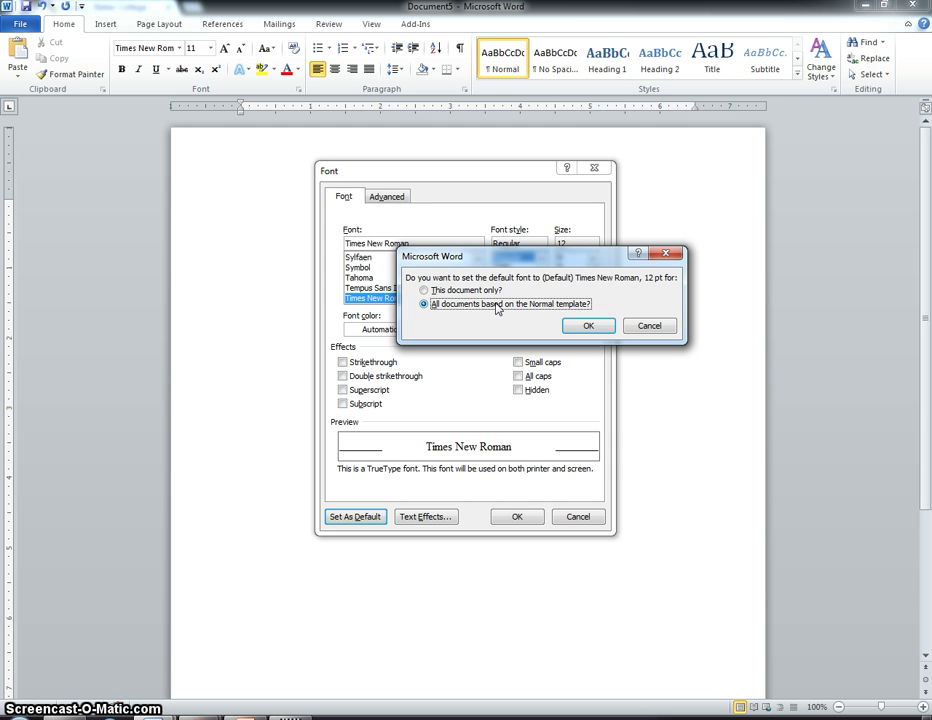
click(575, 305)
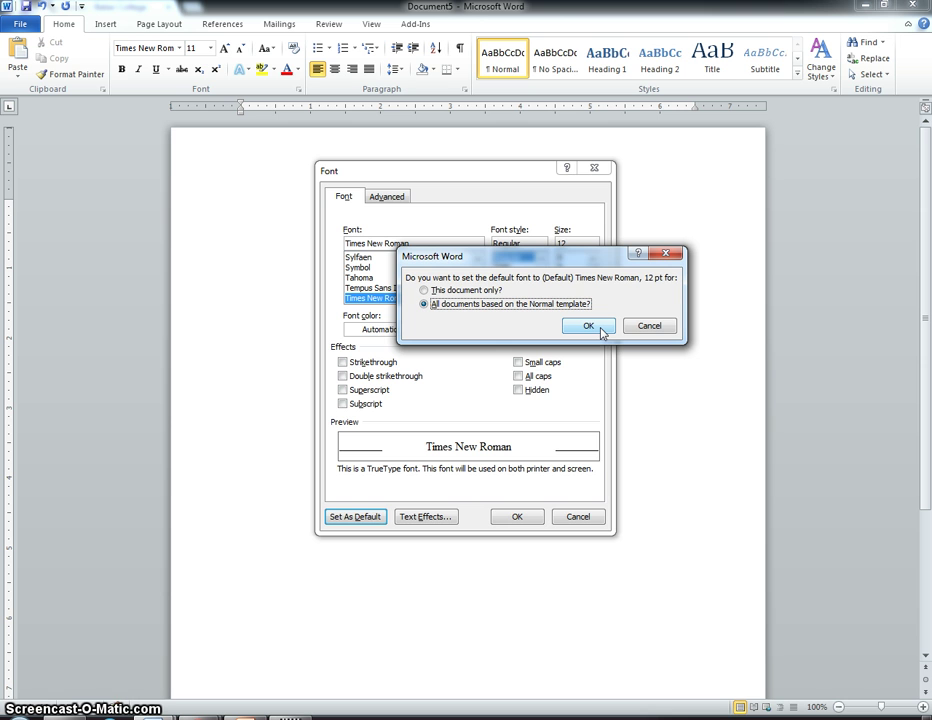
click(601, 330)
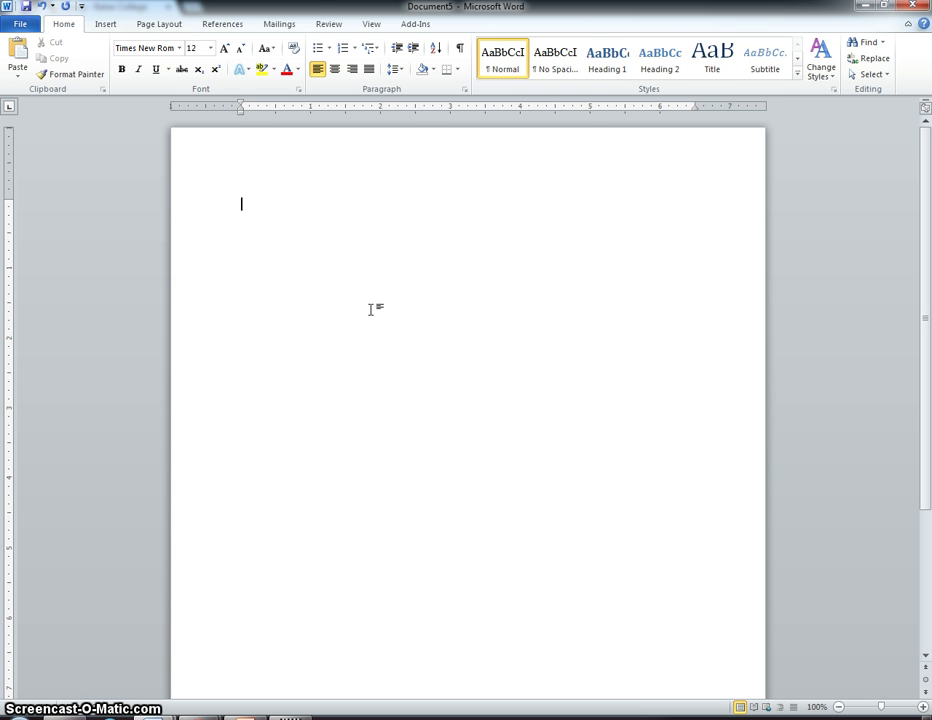
double_click(279, 152)
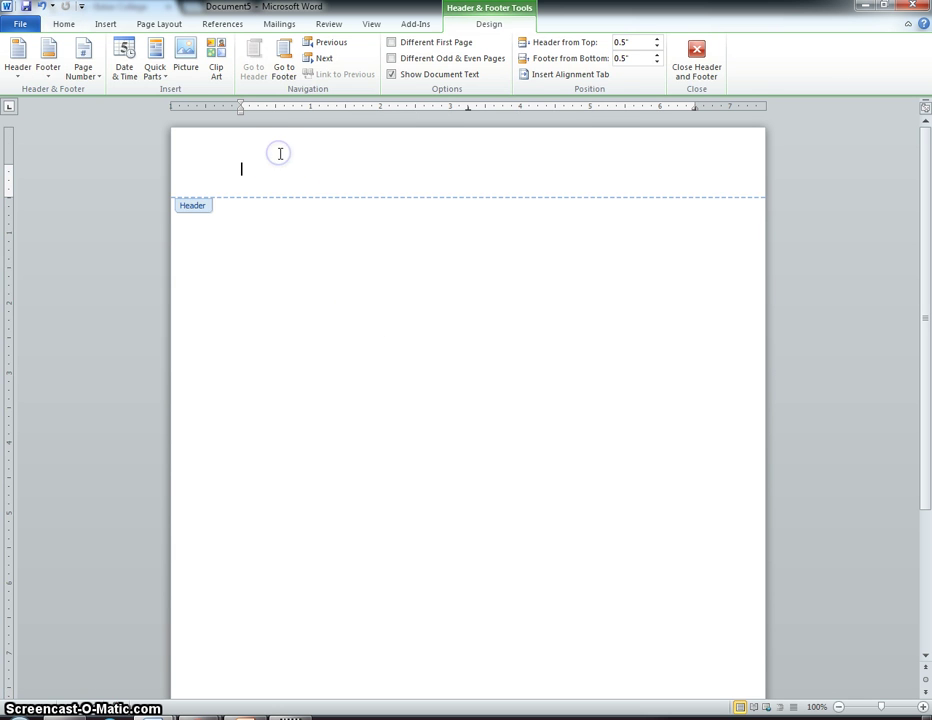
click(189, 207)
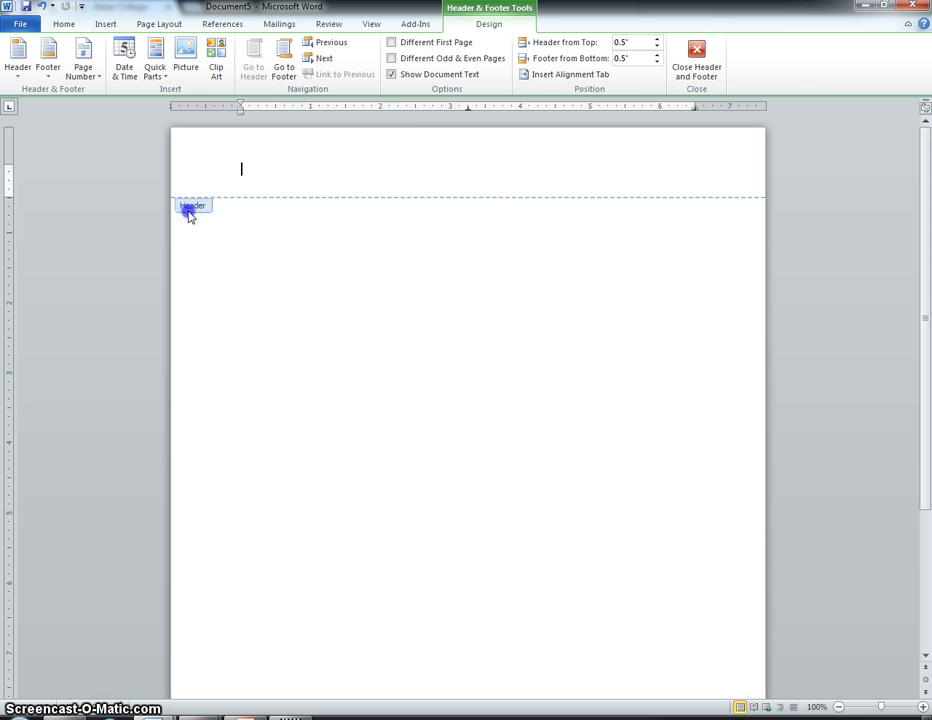
double_click(190, 204)
Step: Insert the built-in Blank header and give the first page its own separate header
click(101, 27)
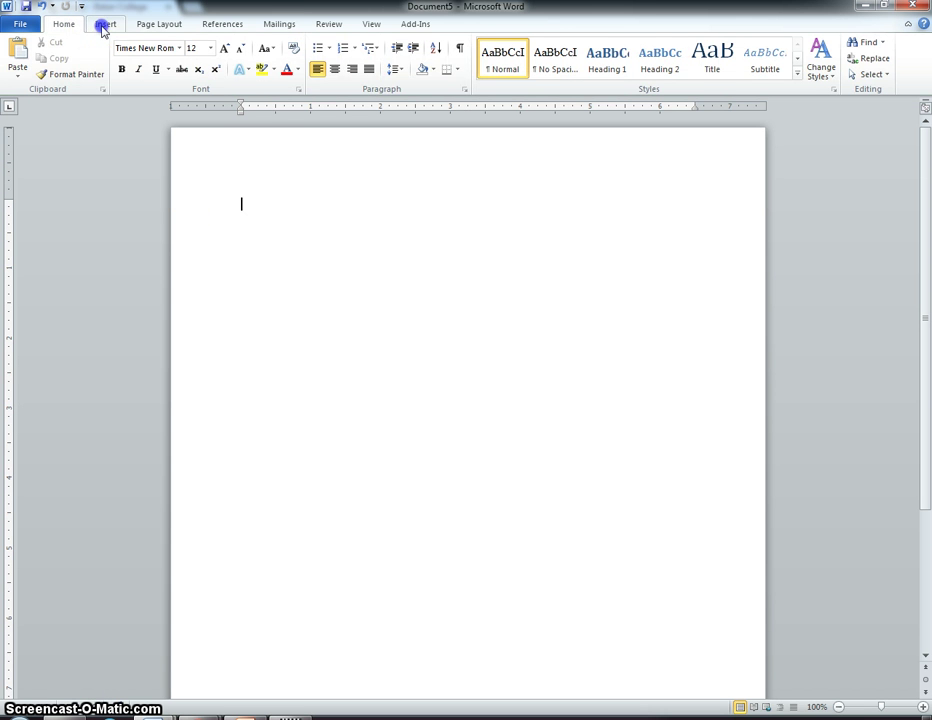
click(509, 50)
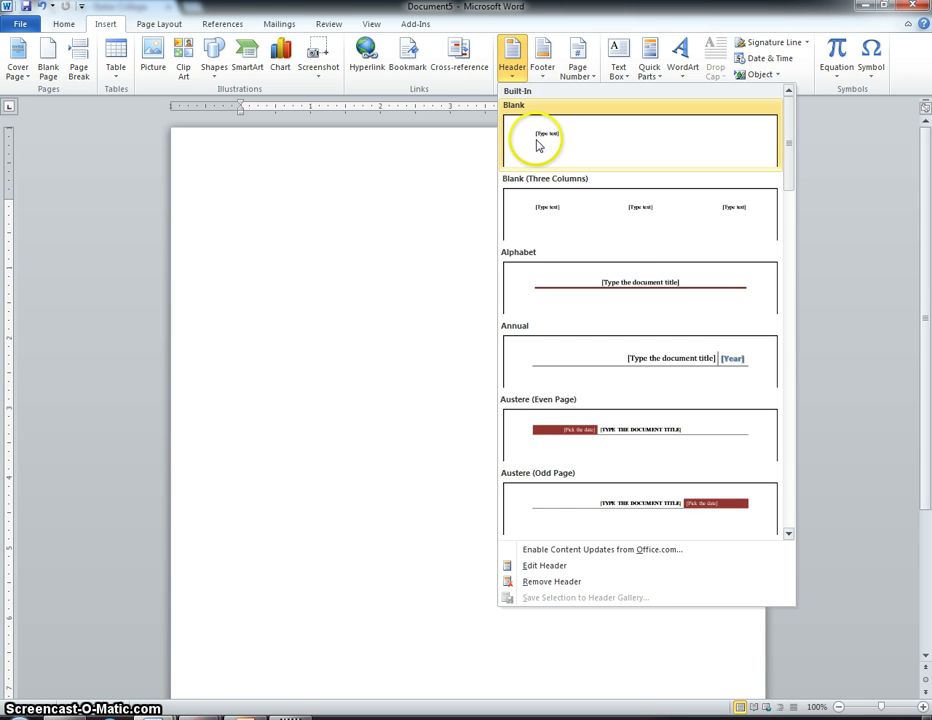
click(537, 145)
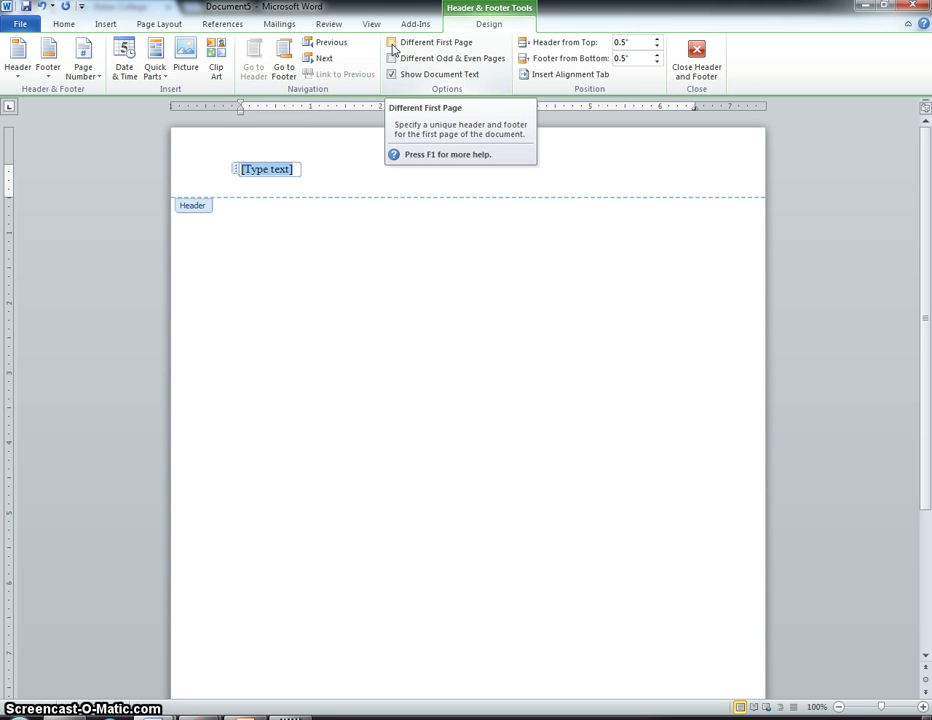
click(391, 43)
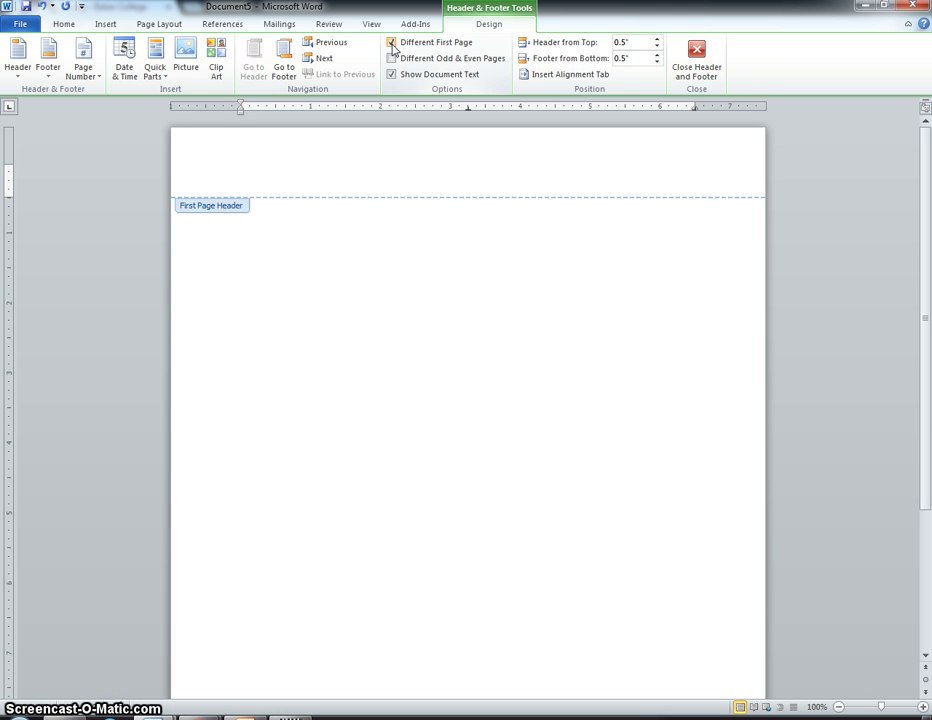
drag(393, 48, 377, 225)
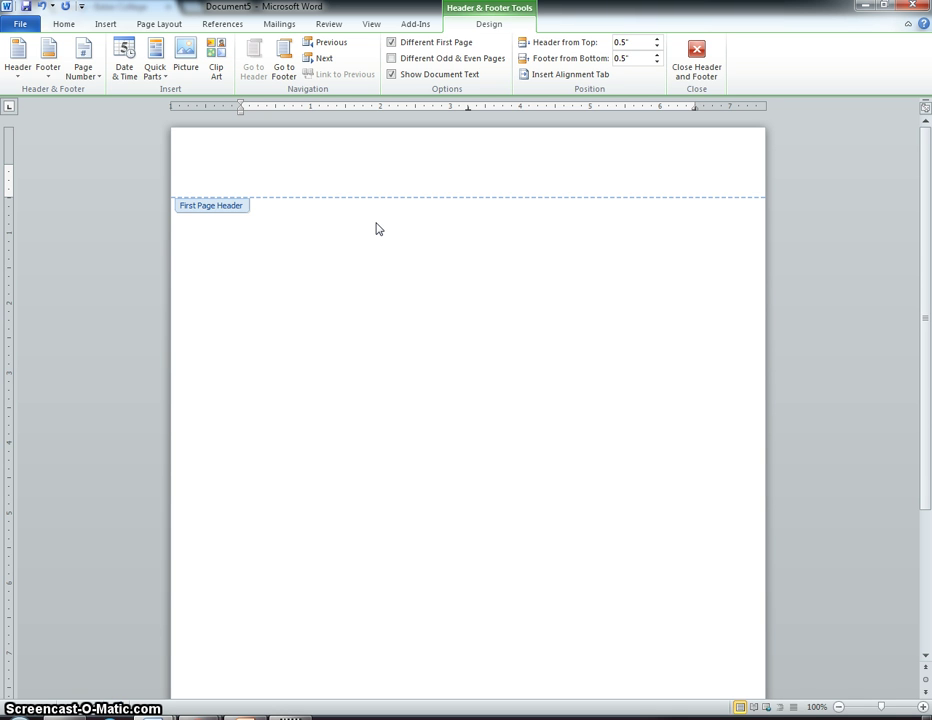
Step: Enter "Running head: ABBREVIATED TITLE" in the first page header
text(Running head:)
text(ABBRE)
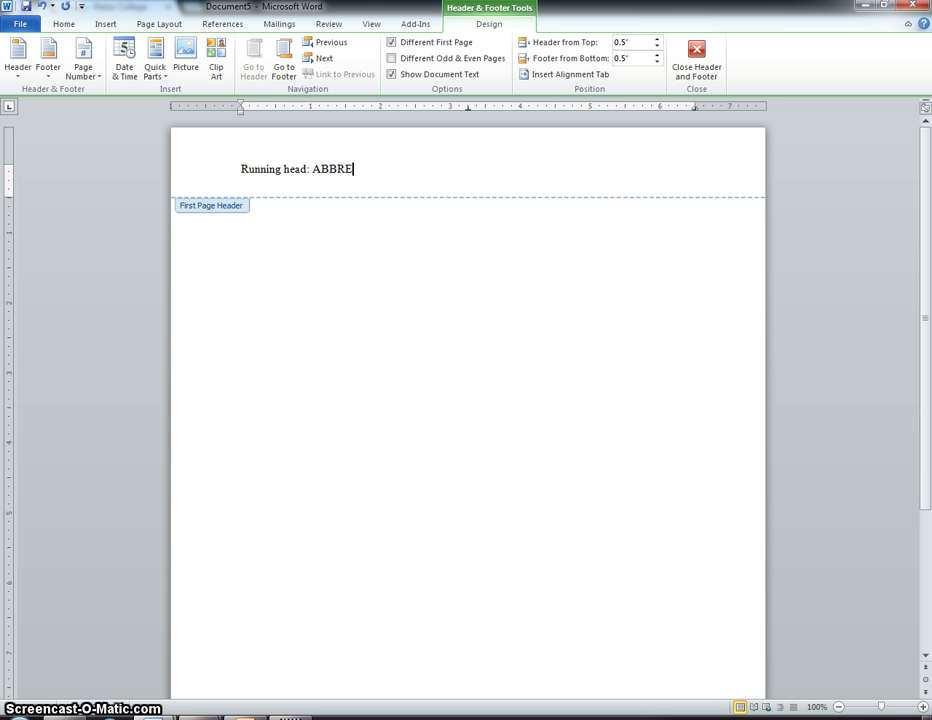
text(VIATED TIT)
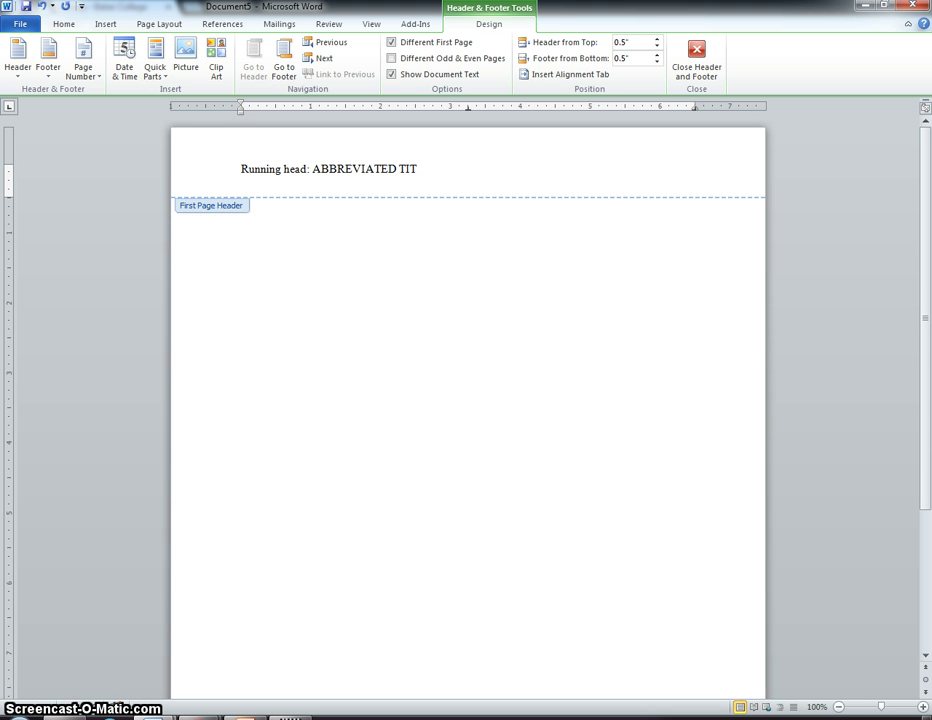
text(LE)
Step: Add a plain page number at the right margin of the first page header and return to the document body
key(Tab)
key(Tab)
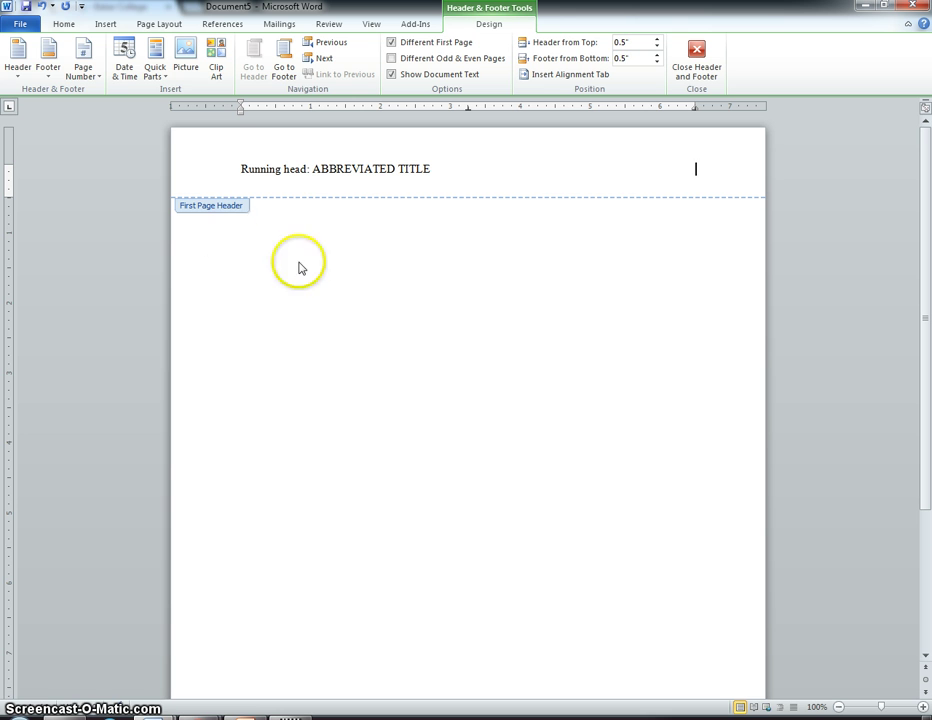
click(84, 74)
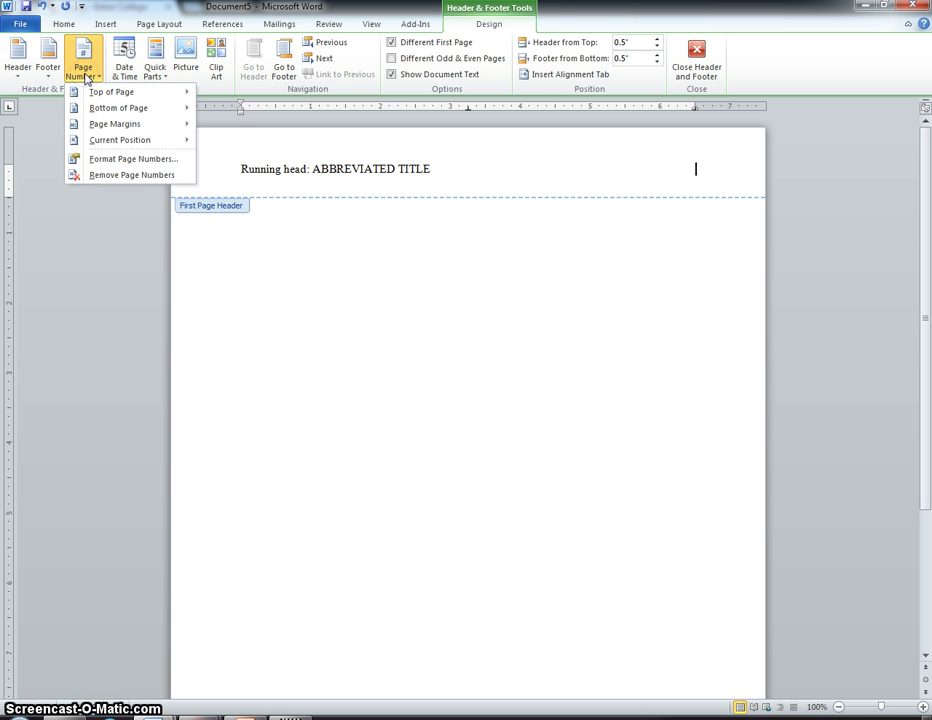
mouse_move(100, 150)
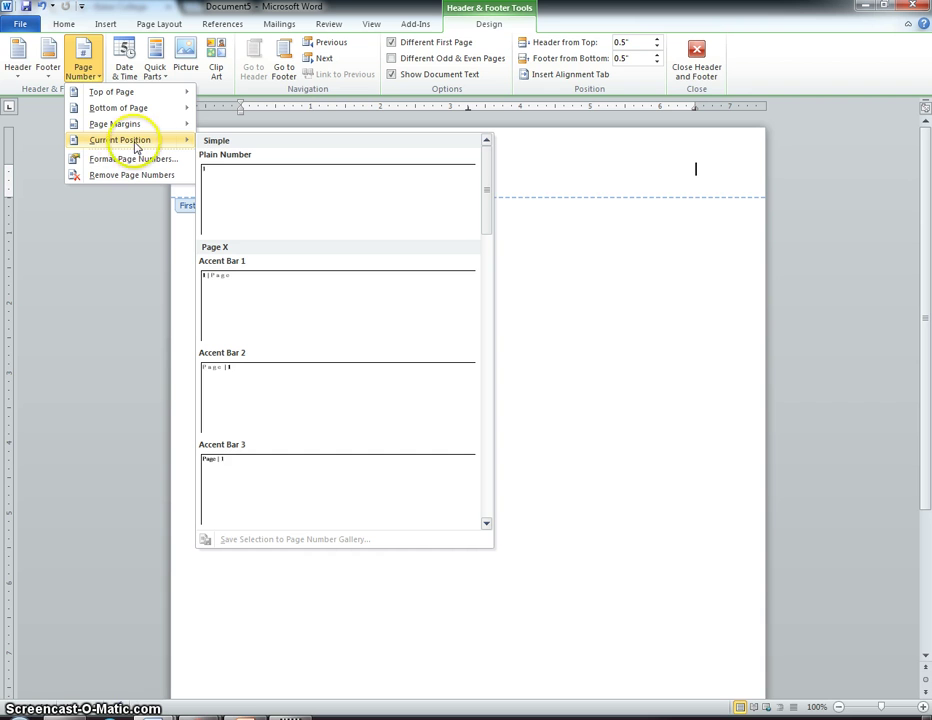
click(242, 186)
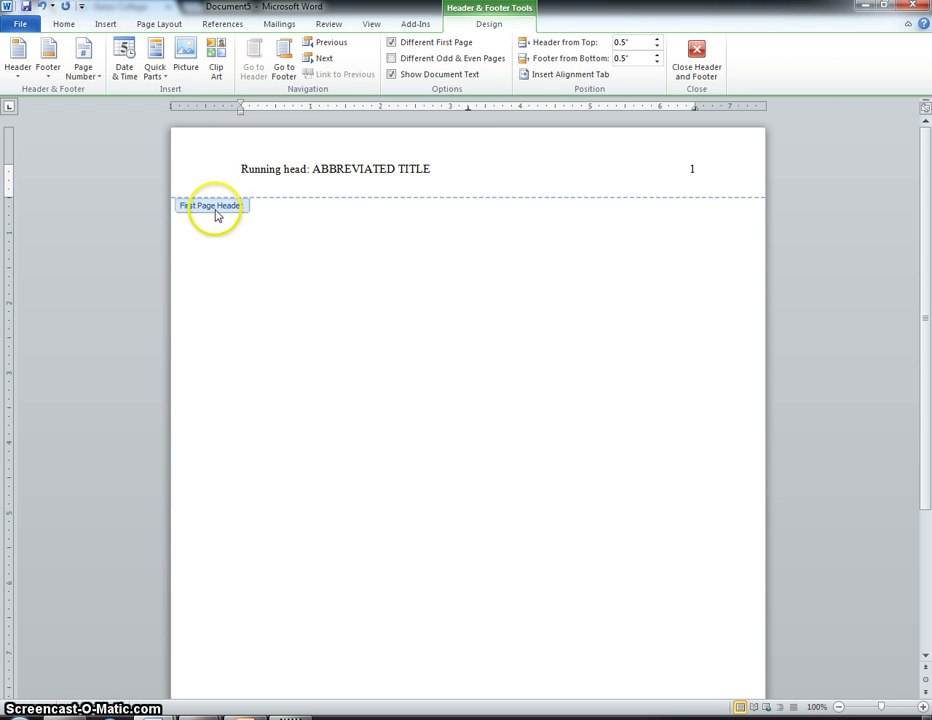
double_click(214, 213)
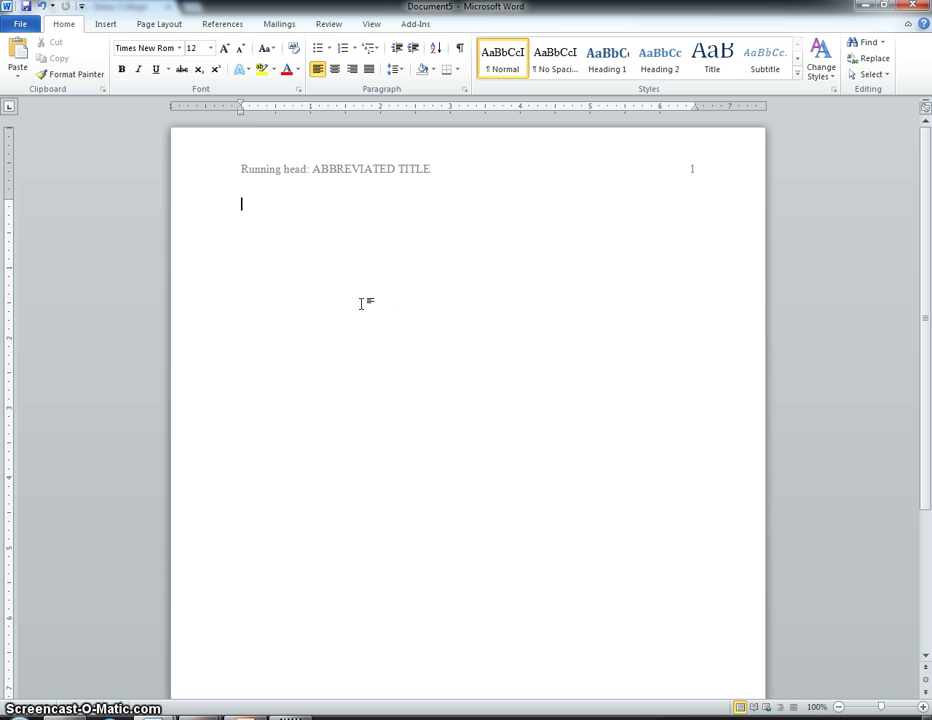
Step: Insert a page break on the title page to start a second page
click(106, 25)
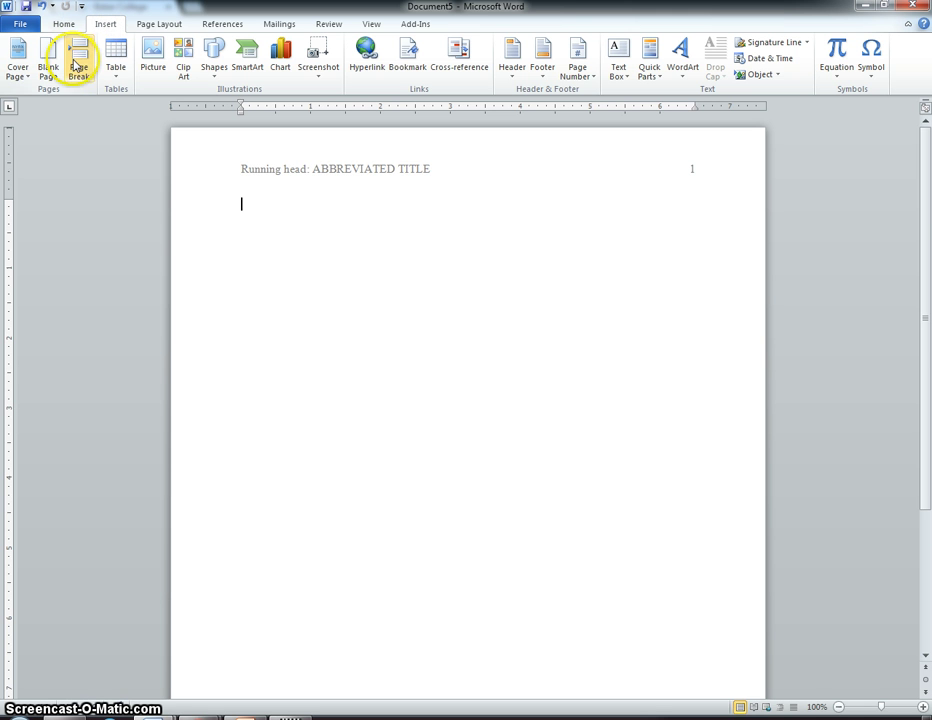
click(77, 60)
scroll(462, 424, down, 5)
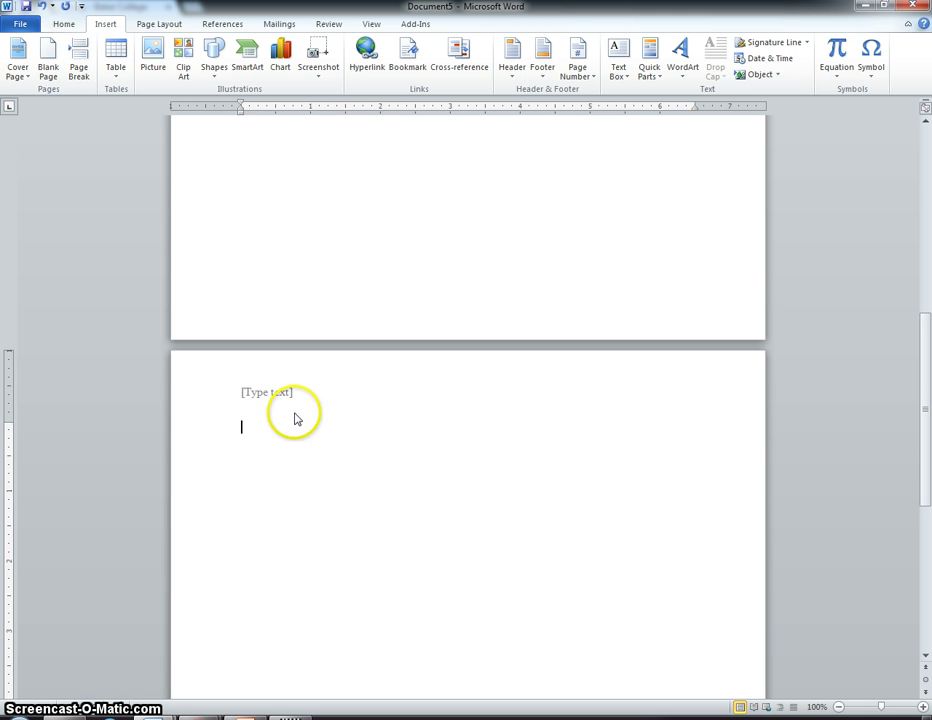
Step: Replace the placeholder text in the second page's header with "ABBREVIATED TITLE"
double_click(270, 393)
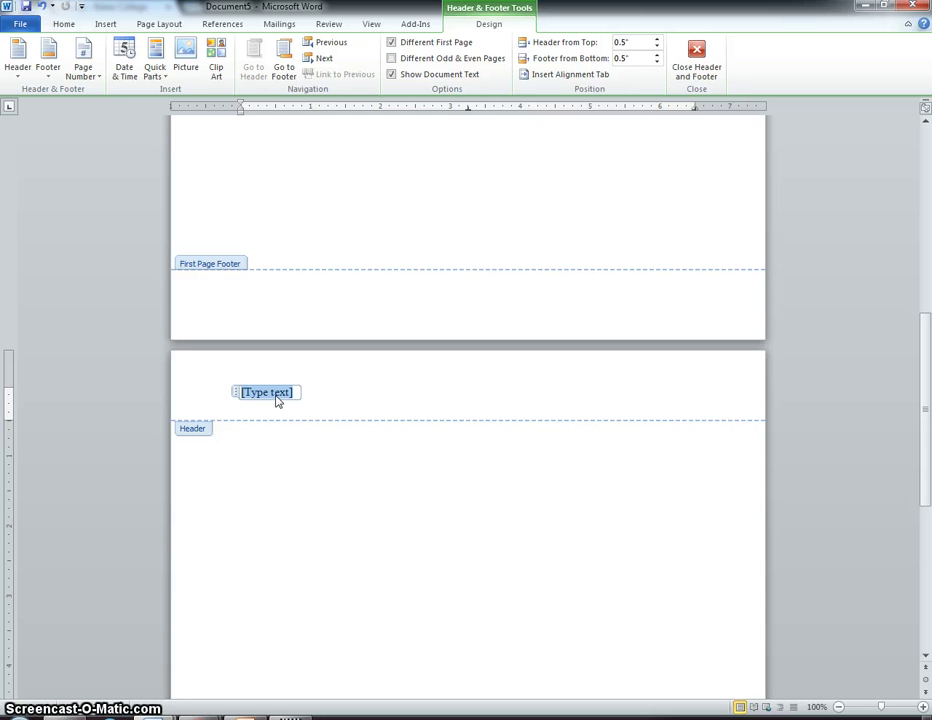
text(ABBREVIATED)
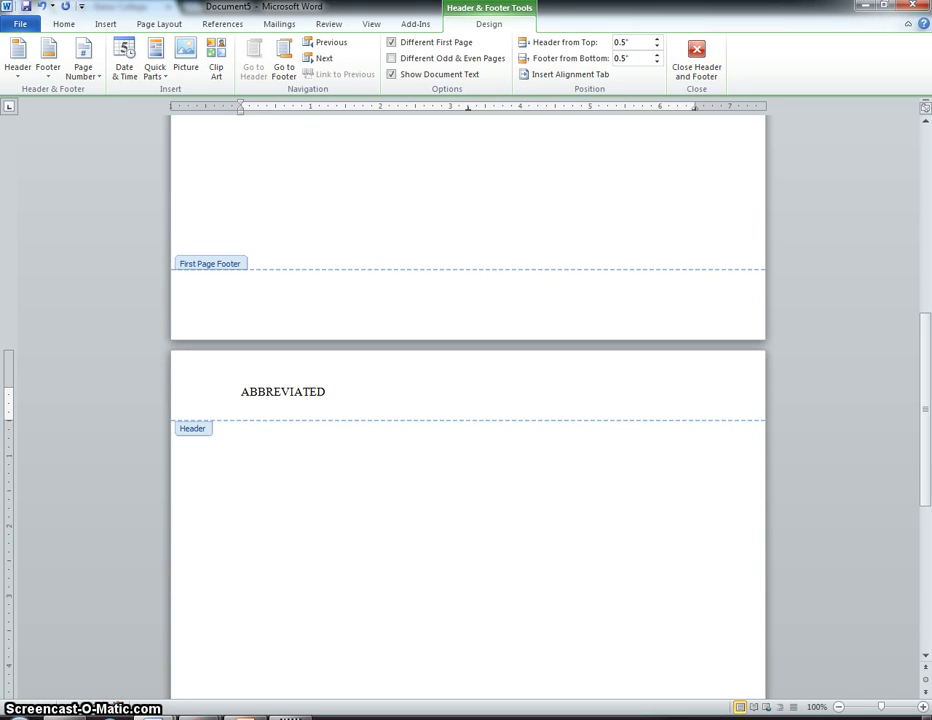
text( TITLE)
Step: Add a plain page number at the right margin of the second page's header and exit header editing
key(Tab)
key(Tab)
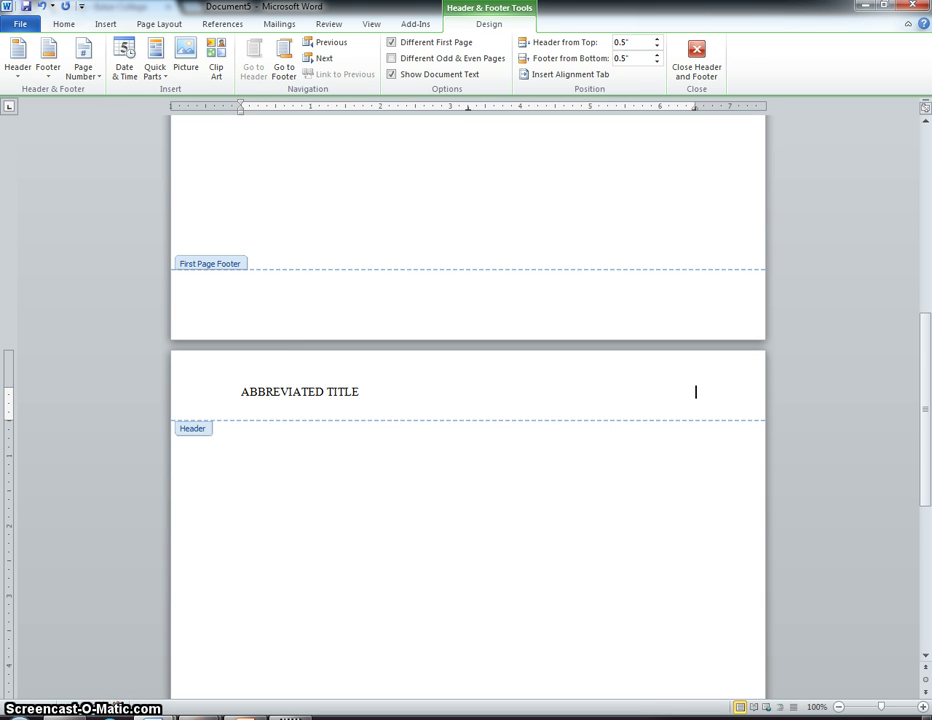
click(83, 62)
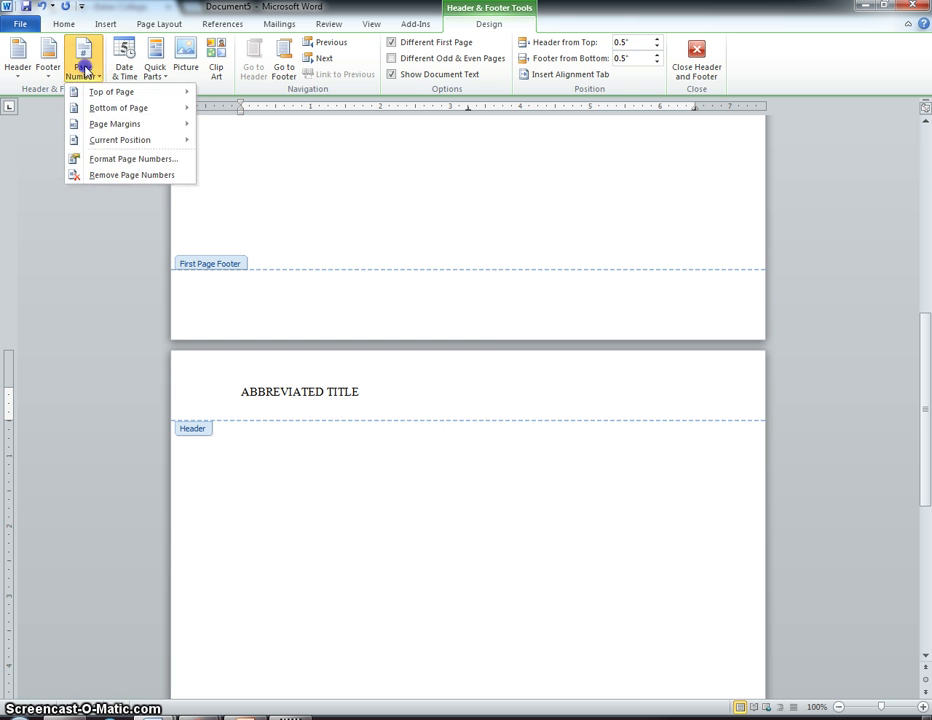
mouse_move(108, 143)
click(264, 193)
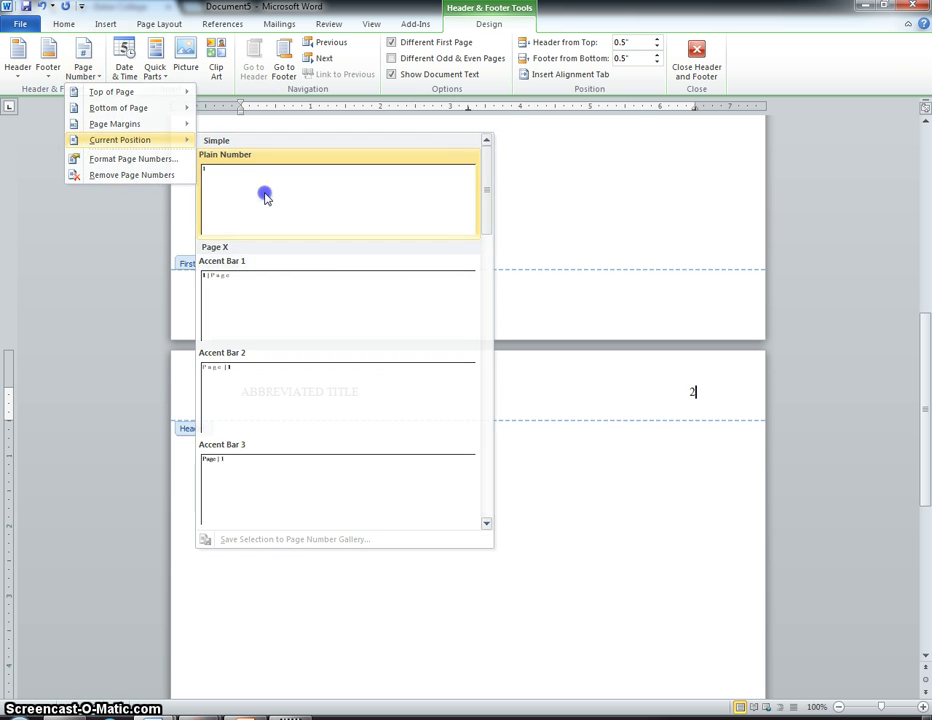
click(697, 66)
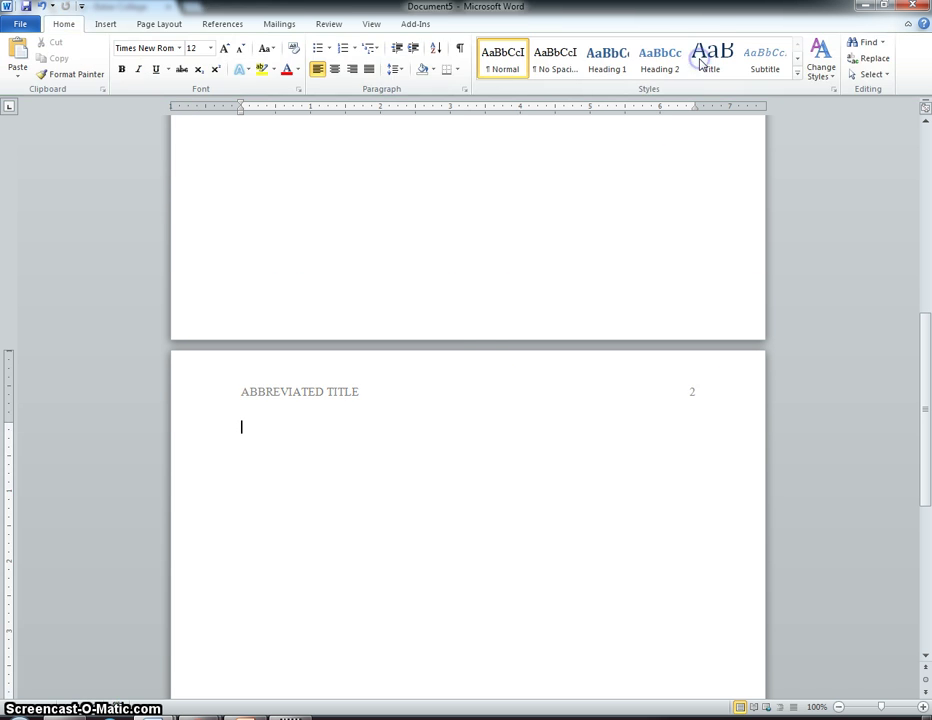
Step: Insert two more page breaks after the second page and return to the first page to check the headers
click(104, 24)
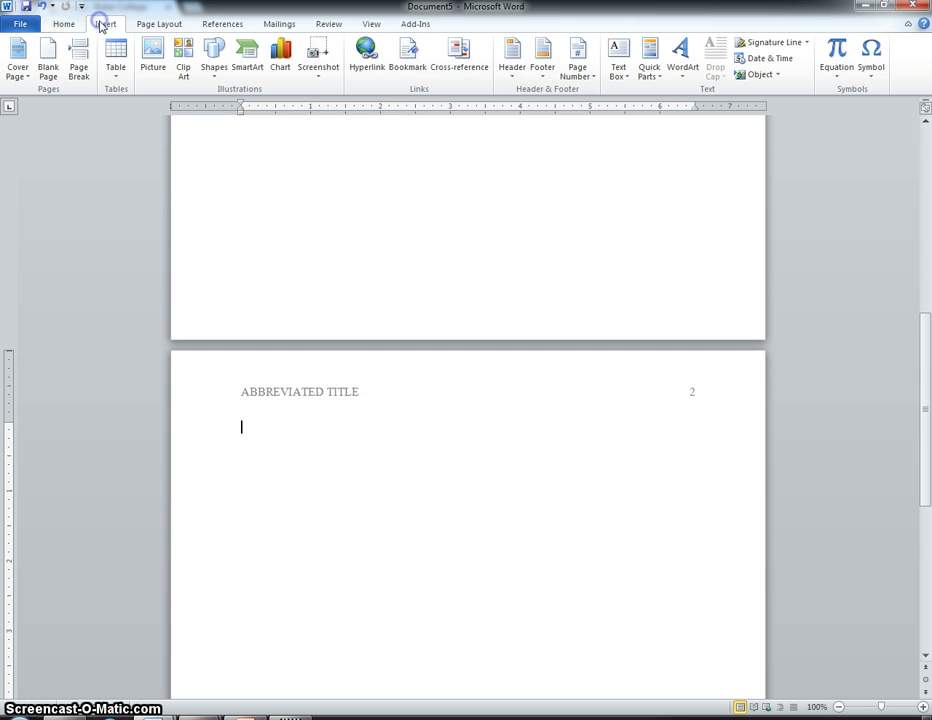
click(78, 64)
scroll(245, 290, down, 3)
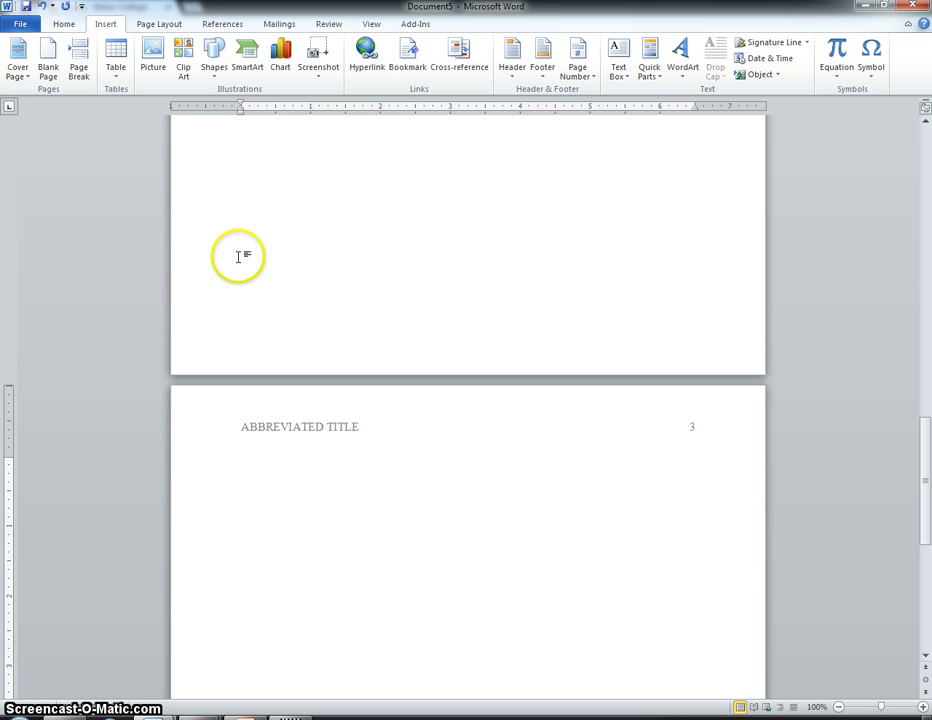
click(78, 64)
scroll(252, 322, down, 4)
scroll(252, 322, up, 15)
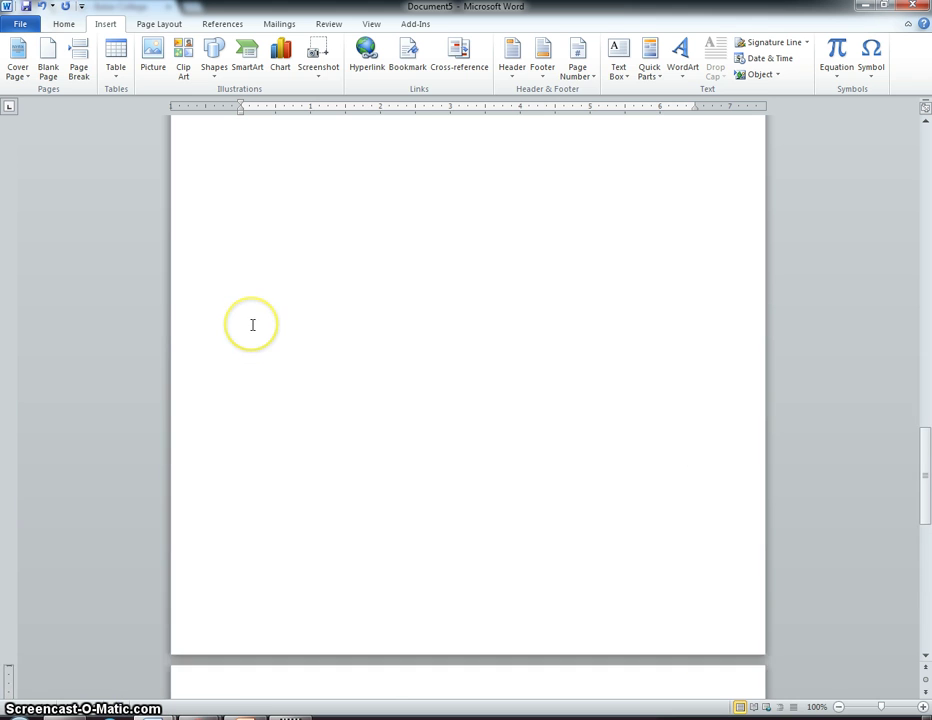
scroll(252, 325, up, 10)
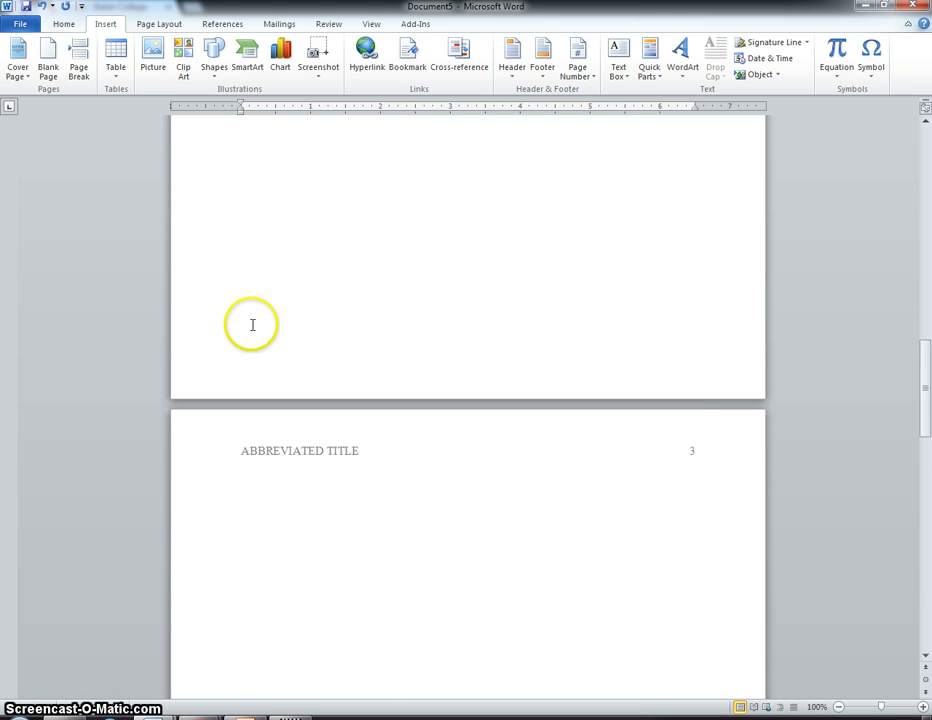
scroll(252, 324, up, 3)
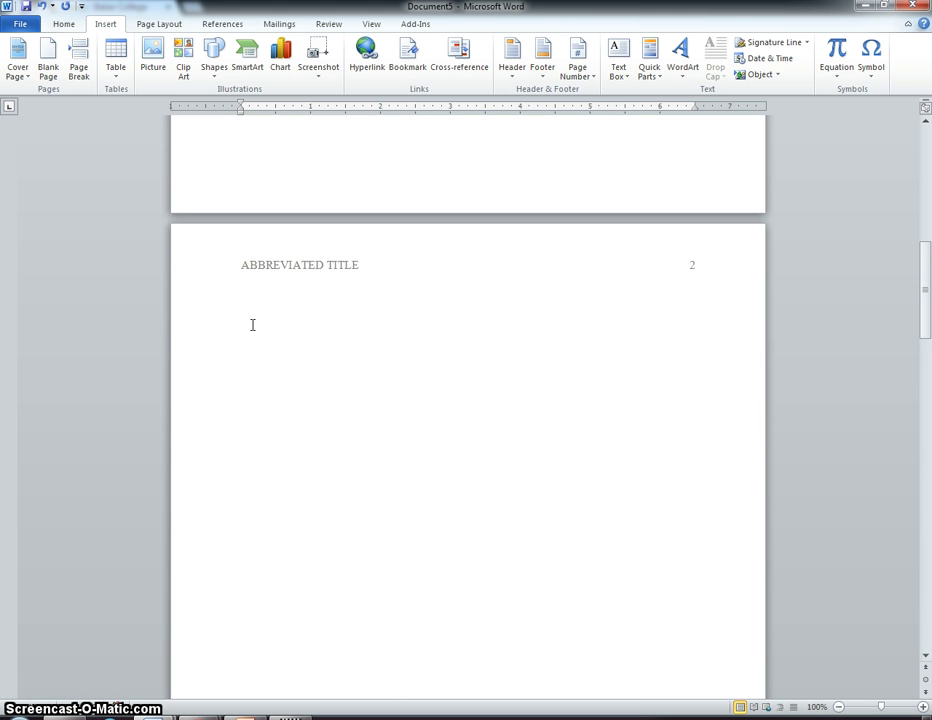
scroll(252, 324, up, 15)
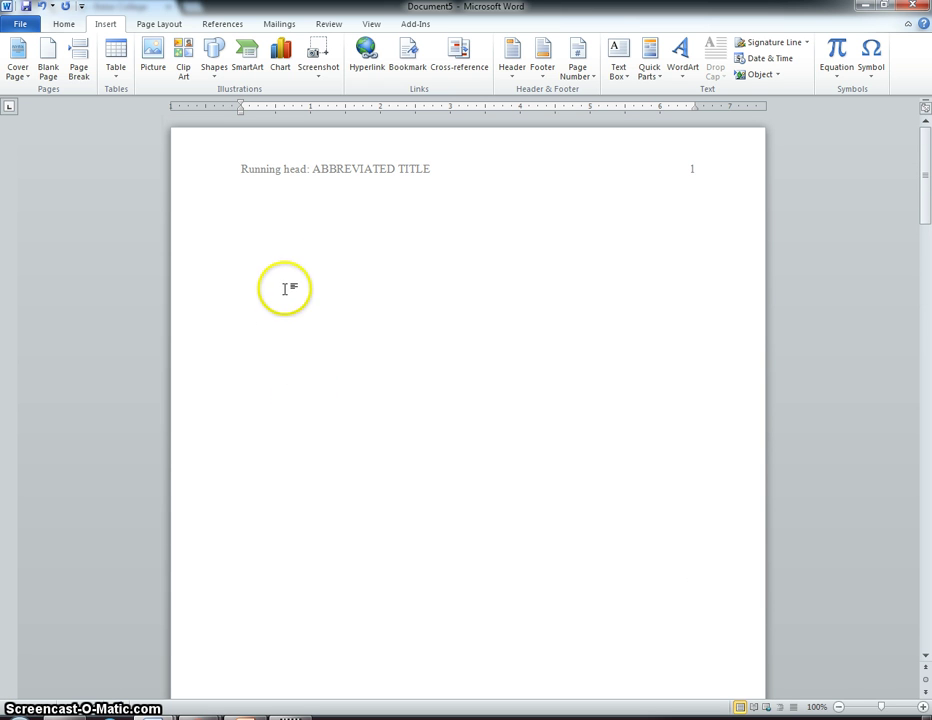
Step: Enter "Title of Essay", "Your Name" and "Baker College" as three centered lines on the title page
click(279, 244)
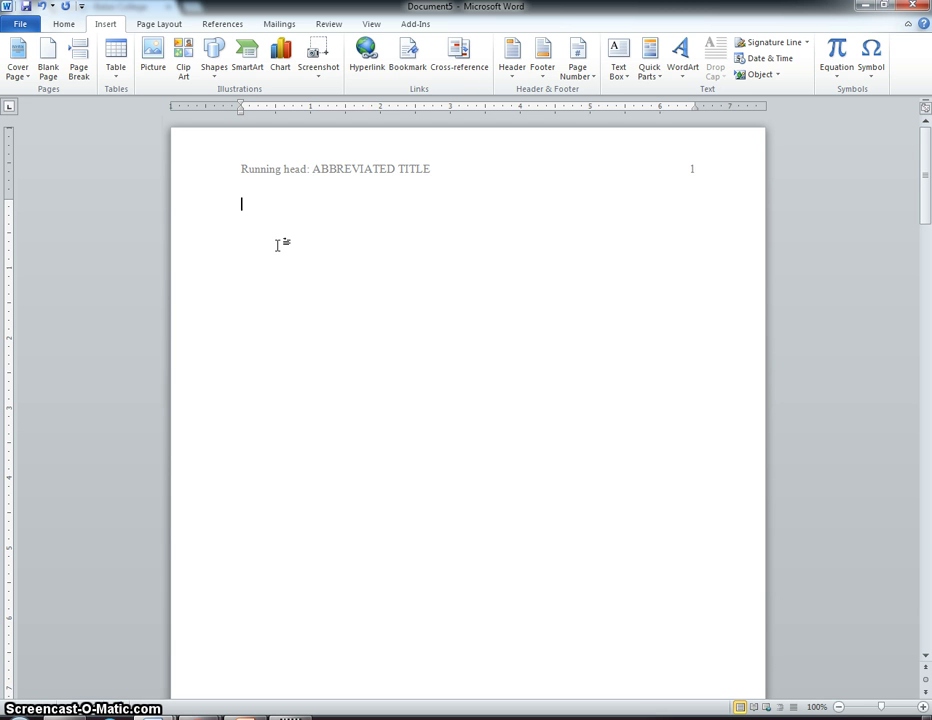
text(Title of Essa)
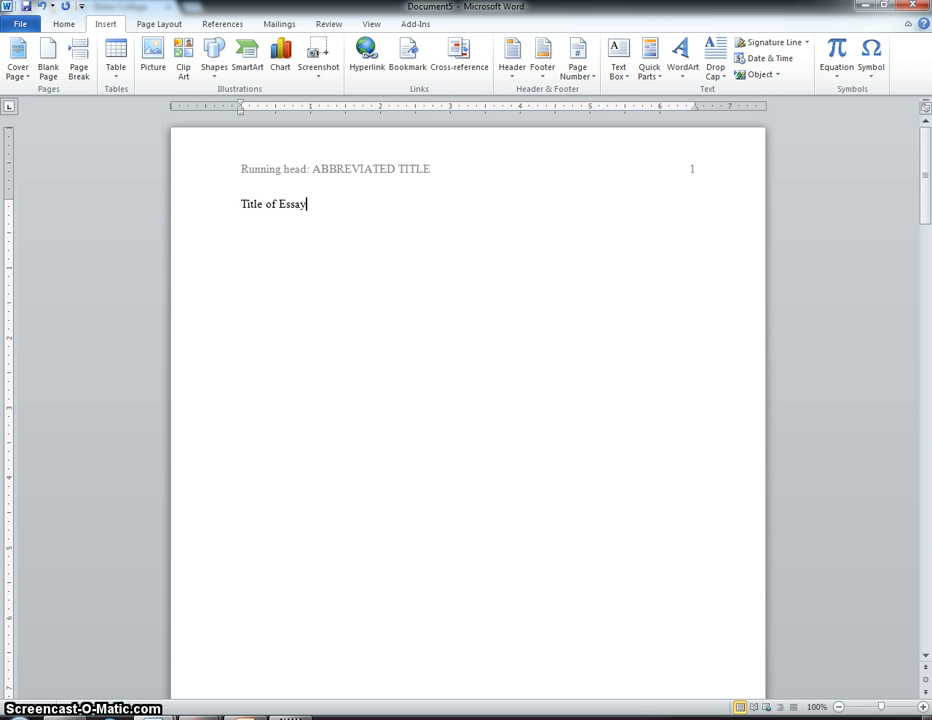
text(y)
key(Return)
text(Your Name)
key(Return)
text(Bake)
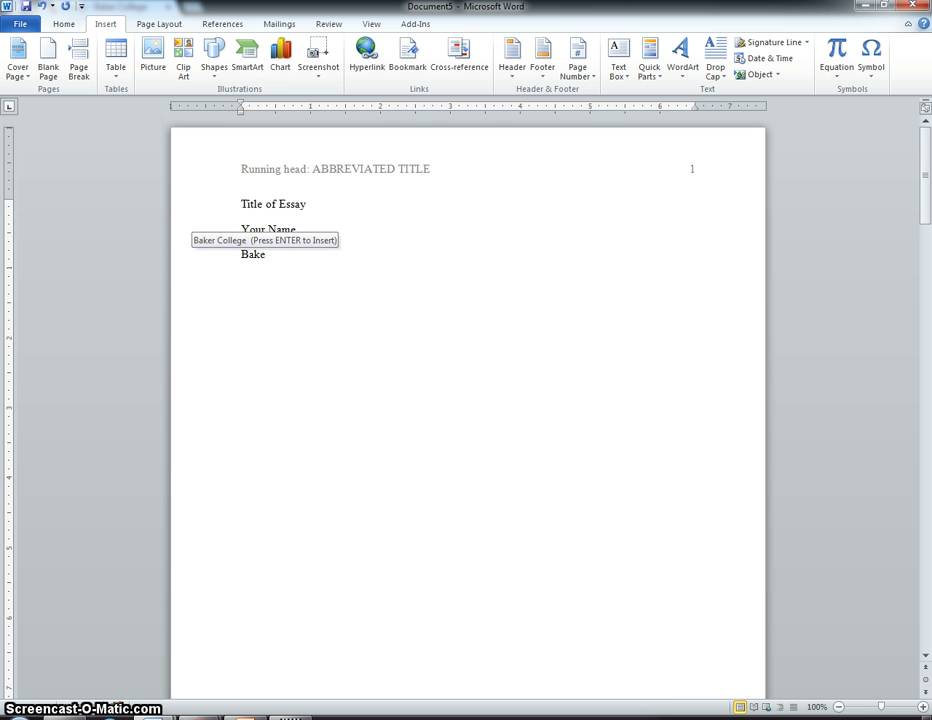
text(r College)
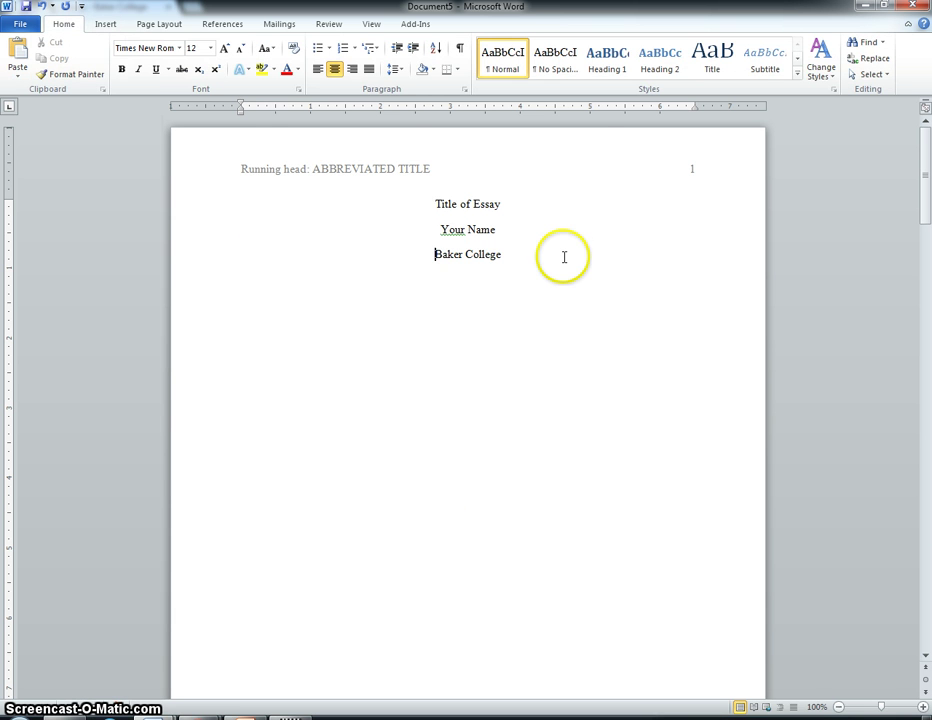
Step: Set the page's vertical alignment to Center for the three title lines only, applying it to the selected text
drag(557, 260, 424, 199)
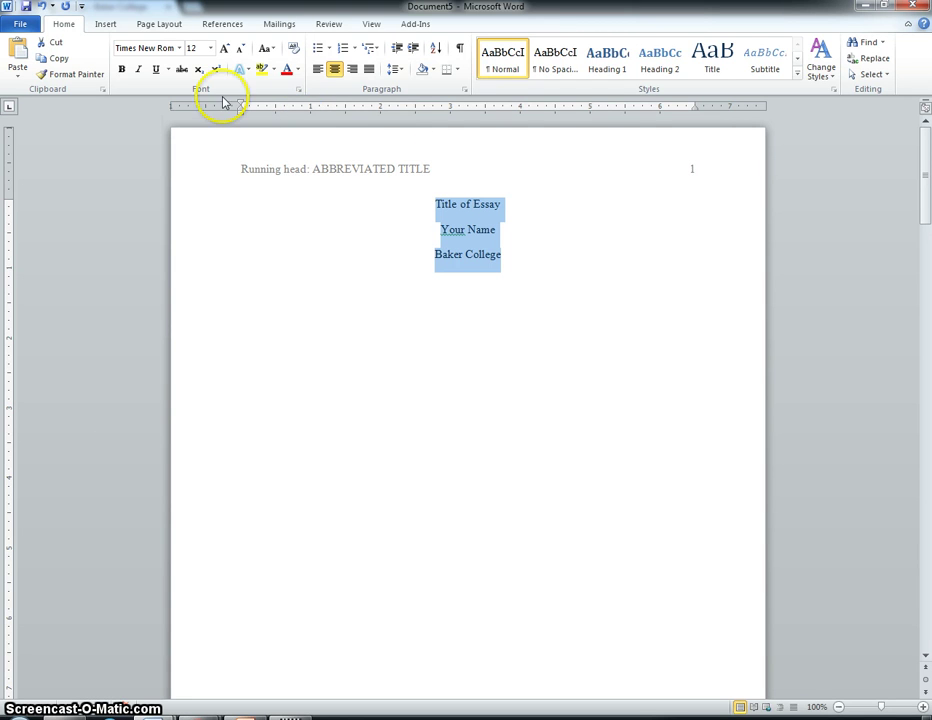
click(157, 25)
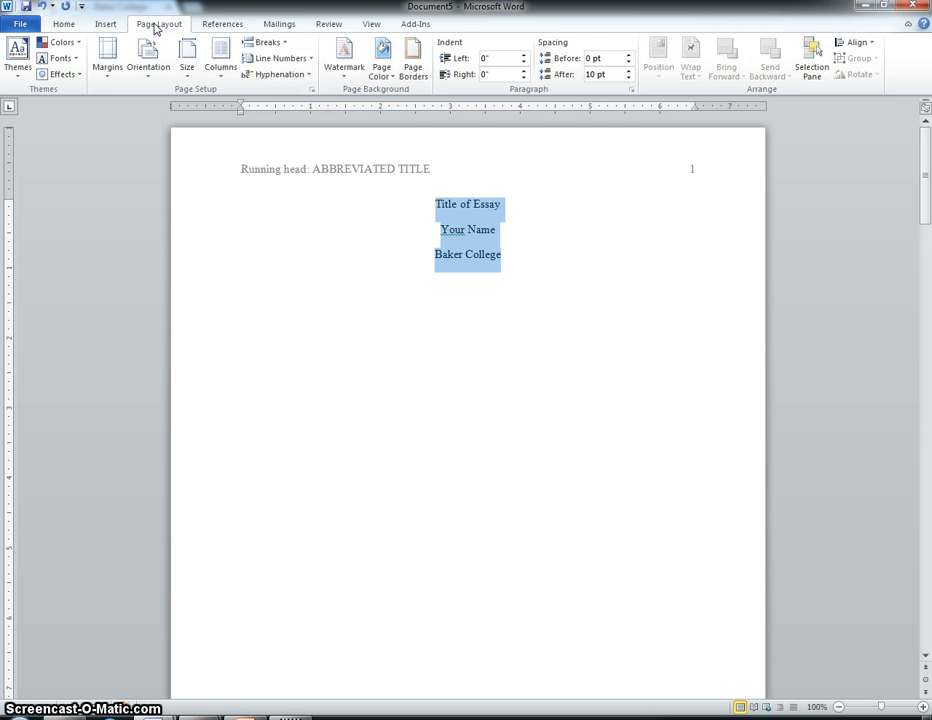
click(126, 151)
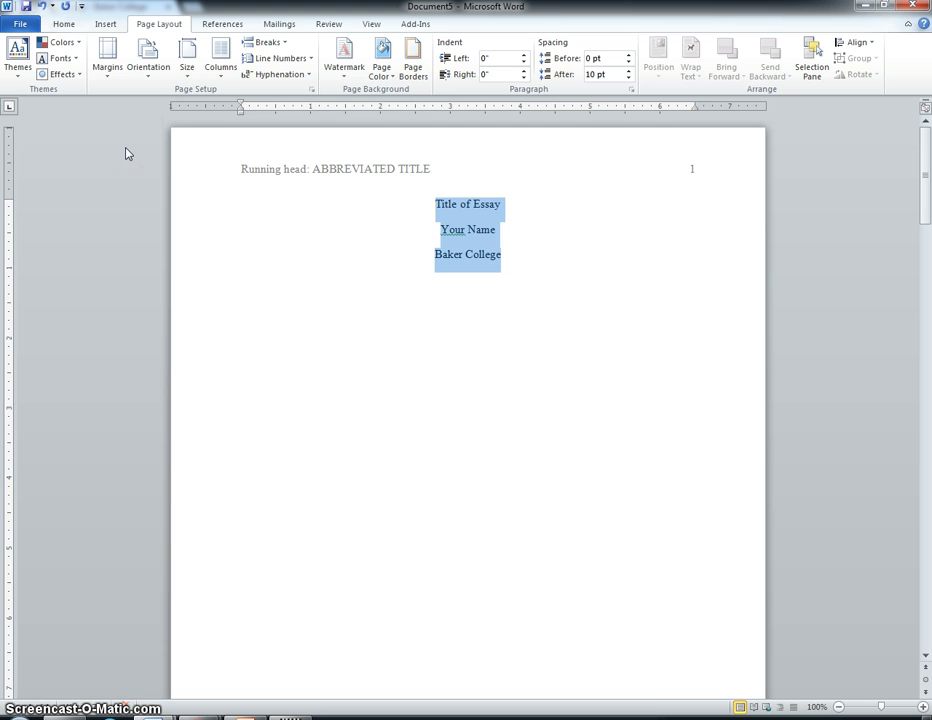
click(312, 93)
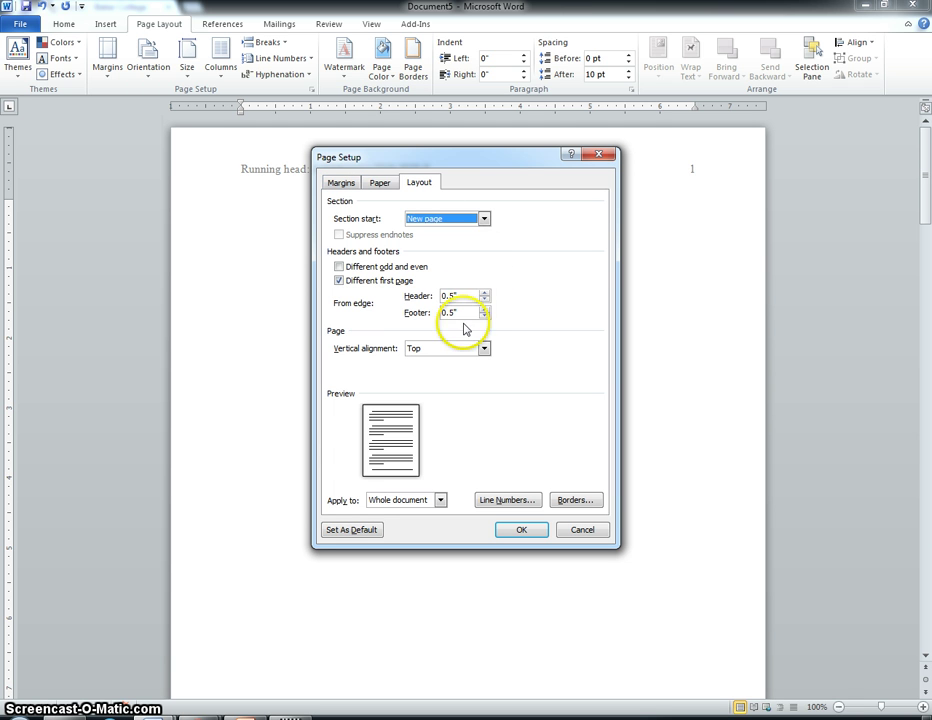
click(338, 185)
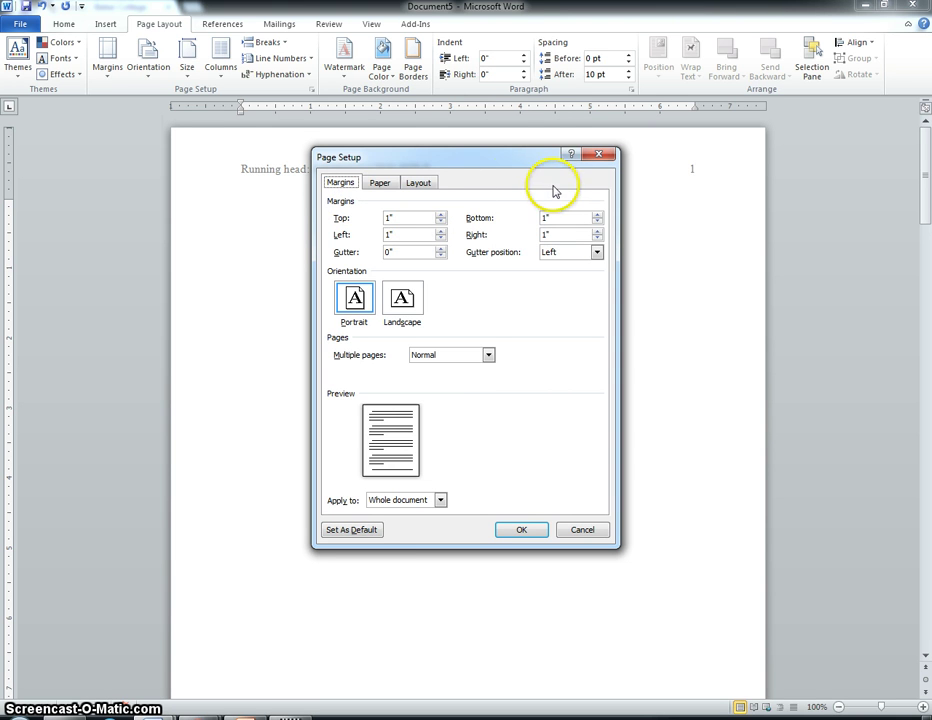
click(420, 186)
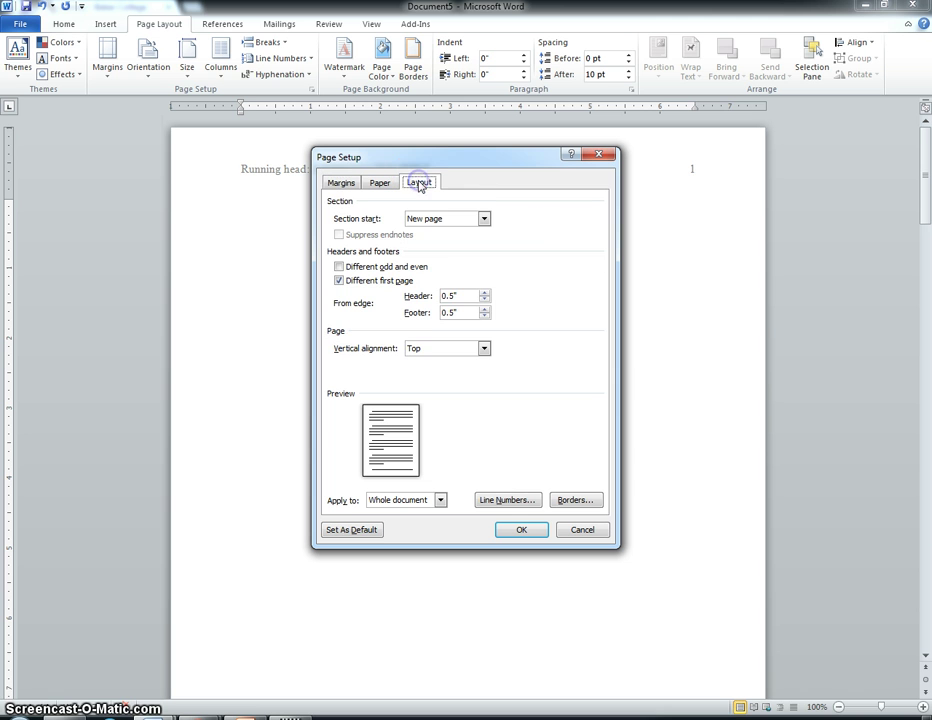
click(418, 350)
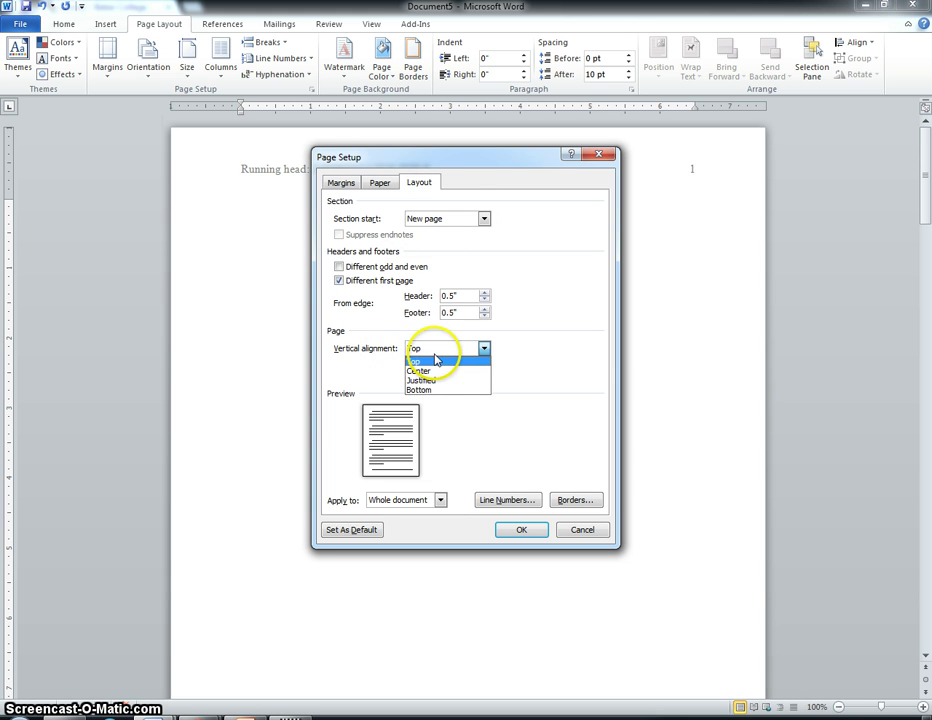
click(450, 372)
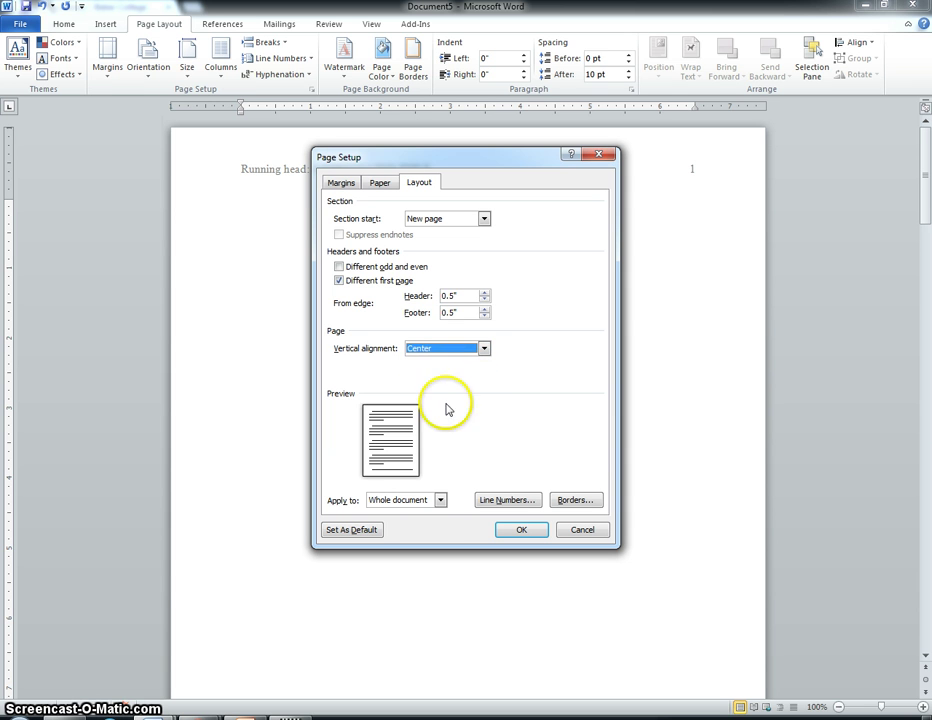
click(431, 500)
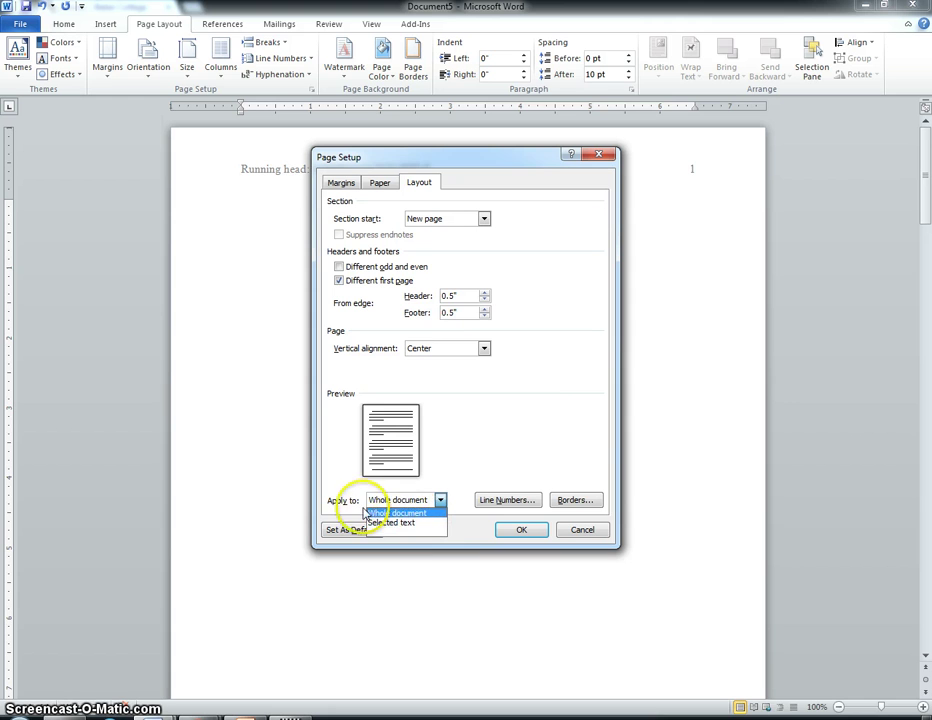
click(410, 523)
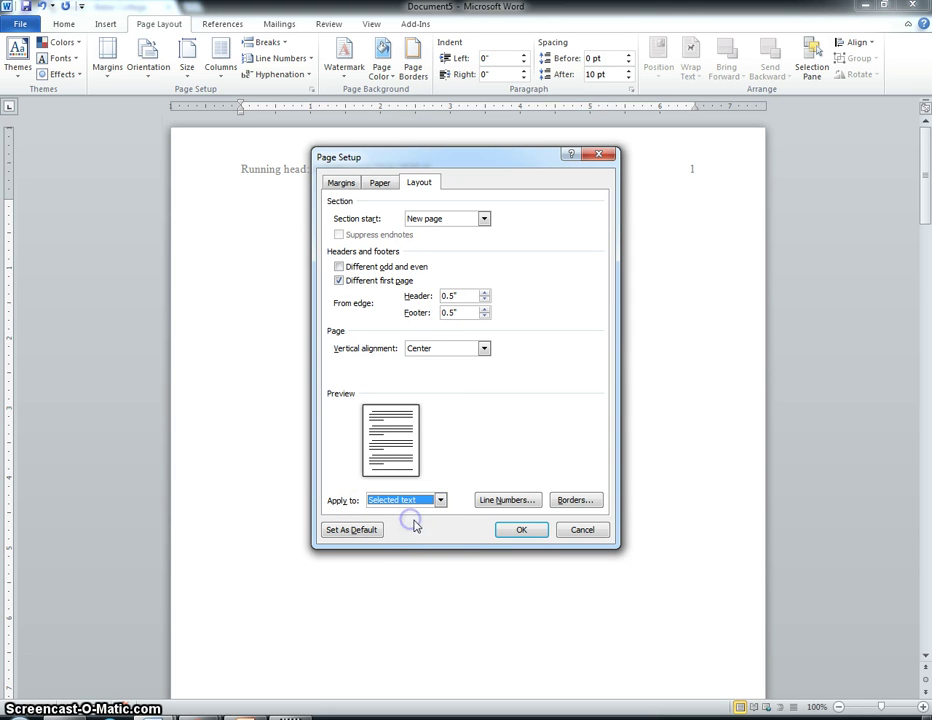
click(521, 530)
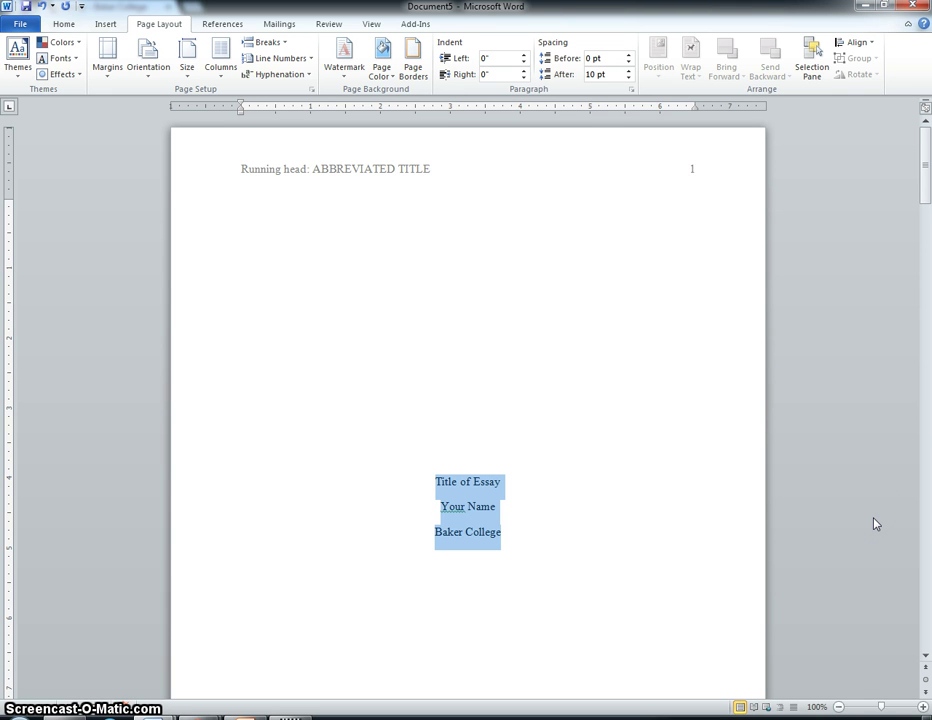
click(621, 539)
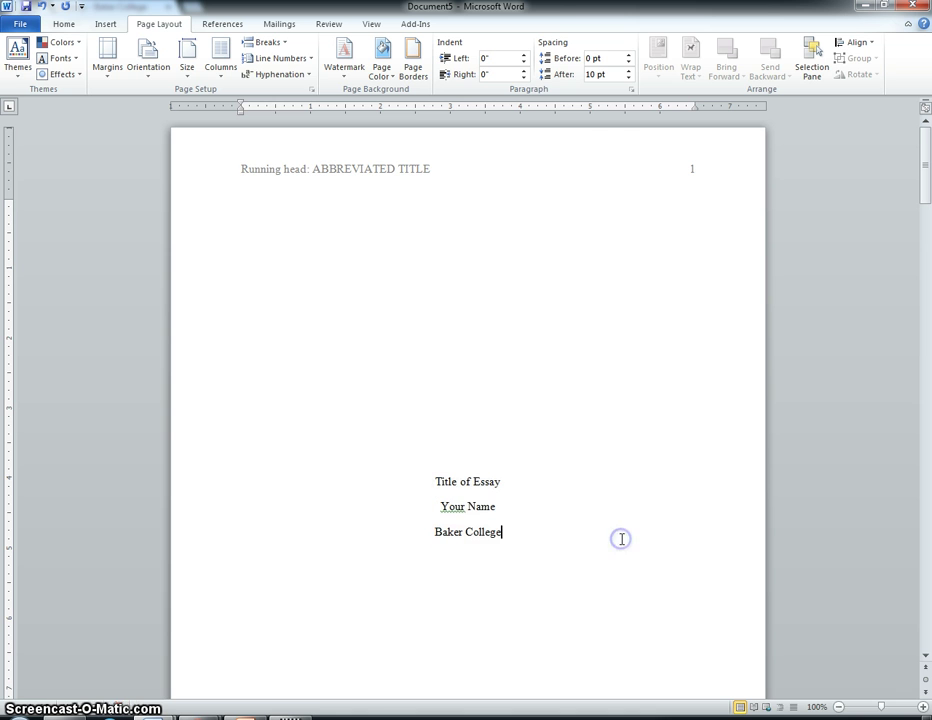
Step: Open the second page's header for editing and unlink it from the previous section's header
click(839, 706)
click(839, 706)
click(839, 706)
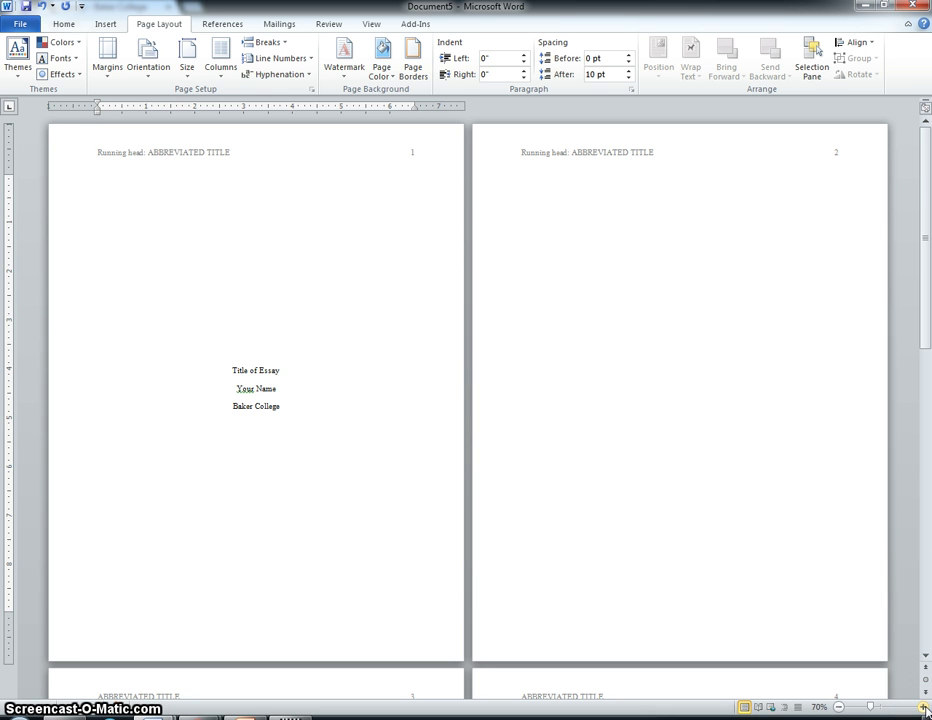
scroll(673, 515, up, 5)
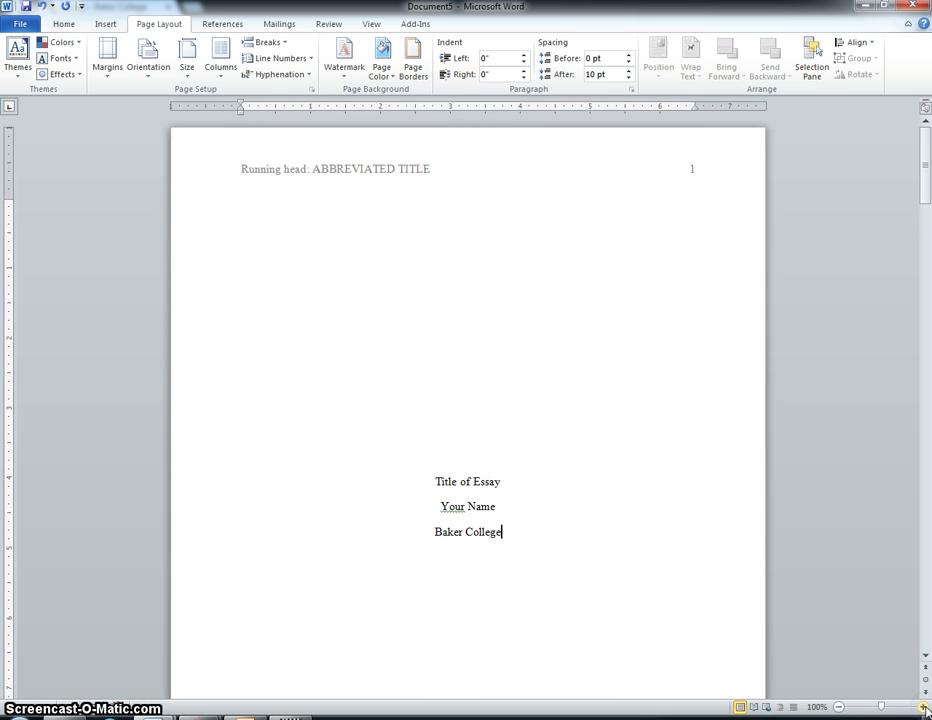
scroll(670, 466, down, 10)
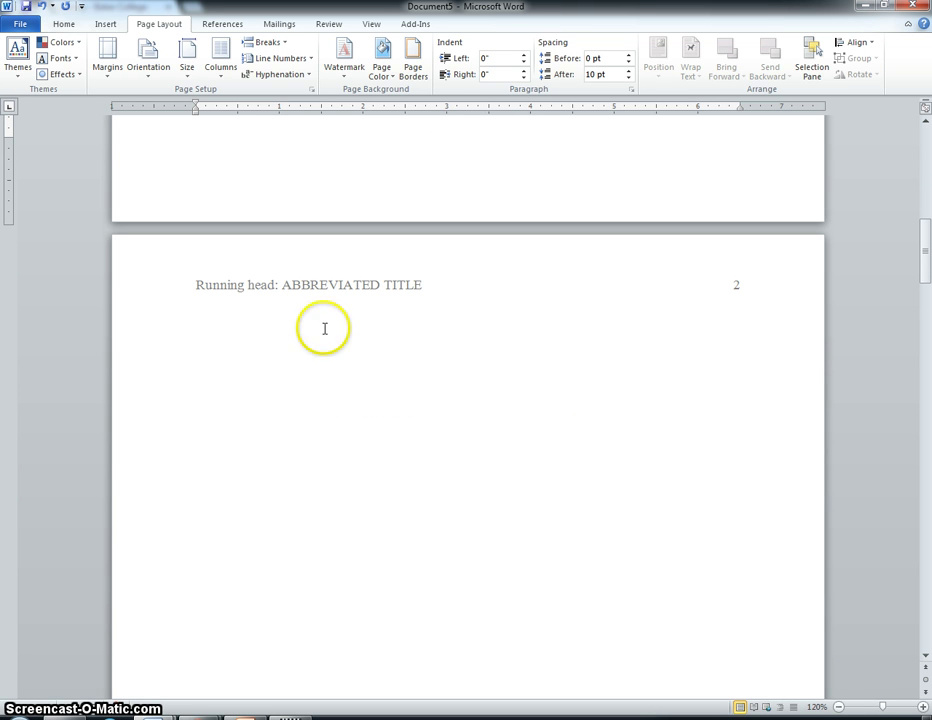
double_click(282, 288)
click(281, 285)
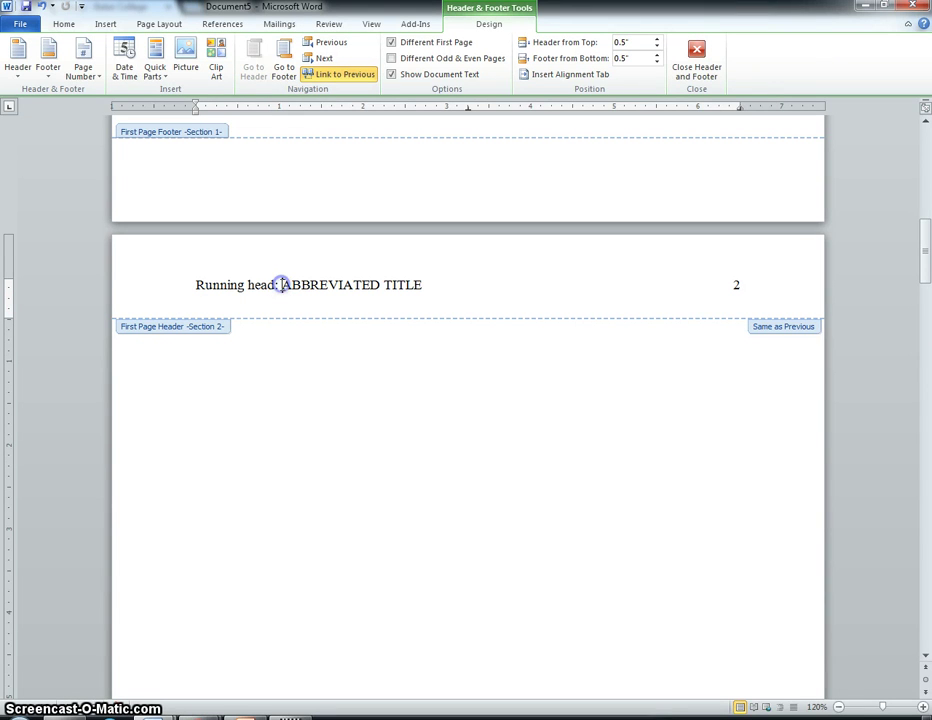
click(346, 76)
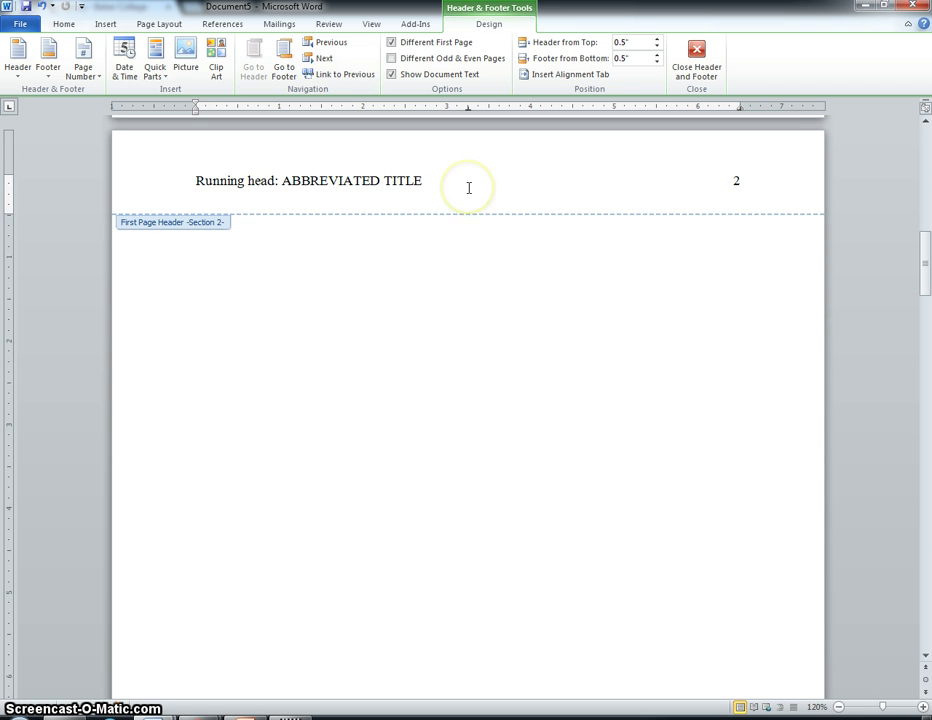
Step: Delete "Running head: " from the second page's header, leaving "ABBREVIATED TITLE", and exit header editing
click(469, 187)
key(Delete)
key(Delete)
key(Delete)
key(Delete)
key(Delete)
key(Delete)
key(Delete)
key(Delete)
key(Delete)
key(Delete)
key(Delete)
key(Delete)
key(Delete)
key(Delete)
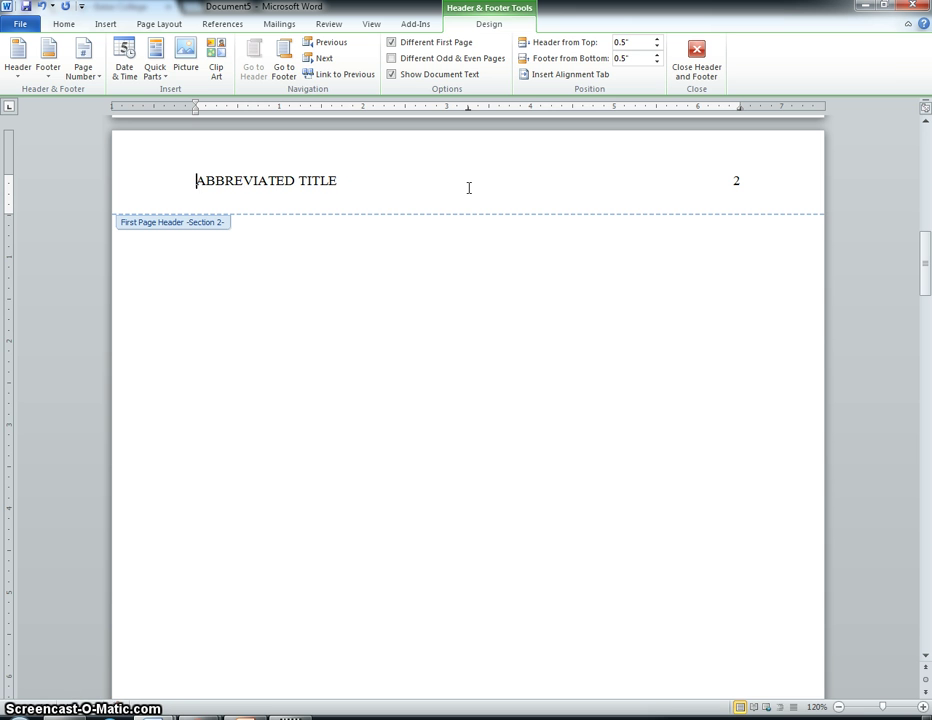
click(697, 60)
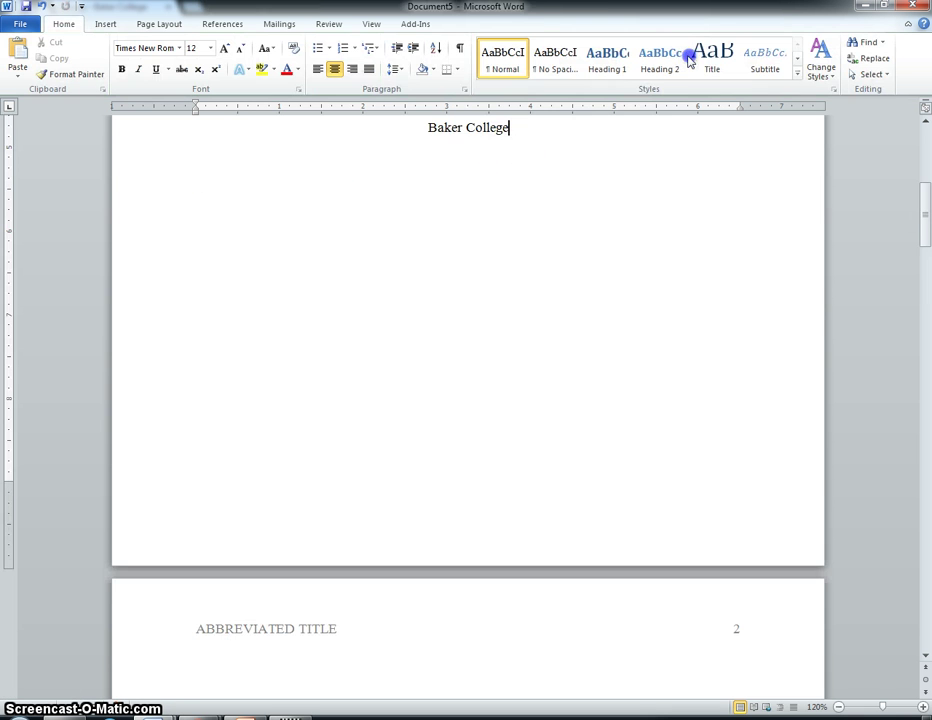
Step: Enter "Title of Essay" as a centered title on the first line of the second page
scroll(546, 420, down, 2)
scroll(546, 420, down, 14)
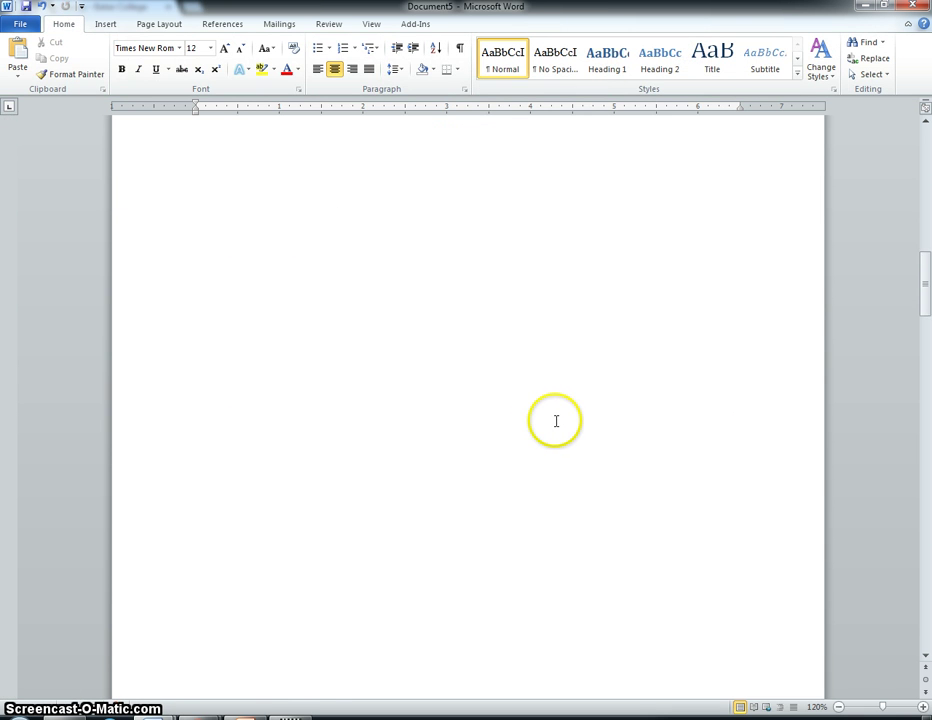
scroll(557, 426, up, 14)
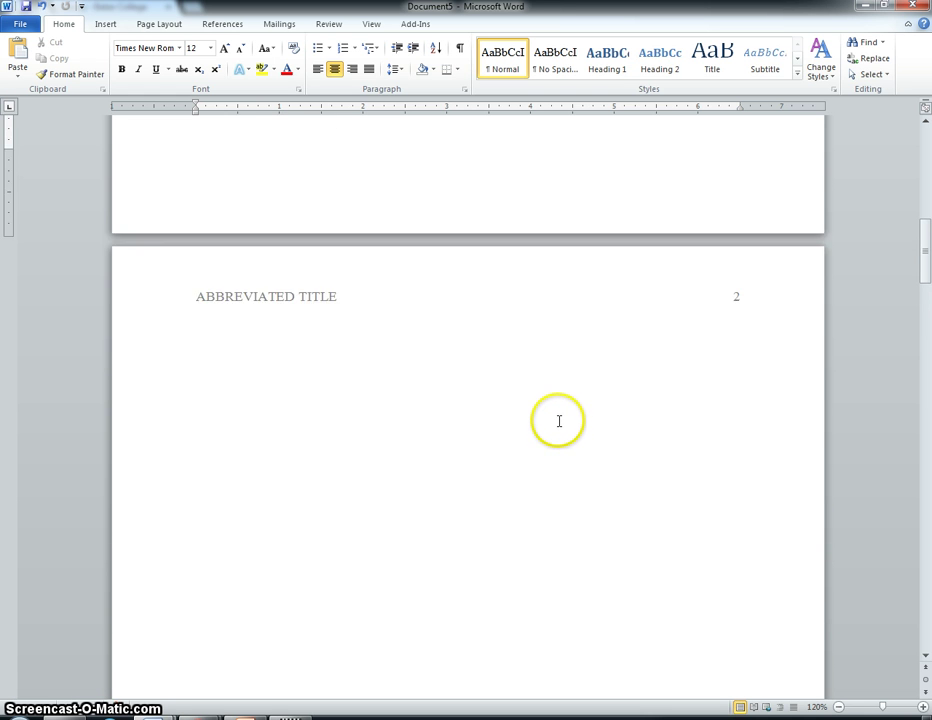
scroll(560, 418, down, 8)
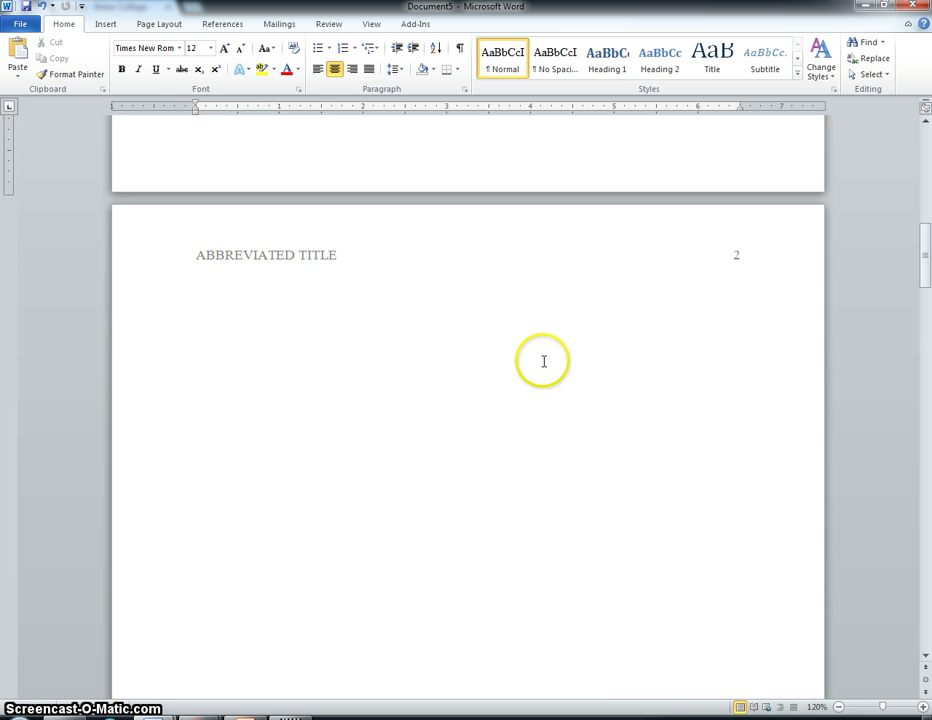
click(522, 329)
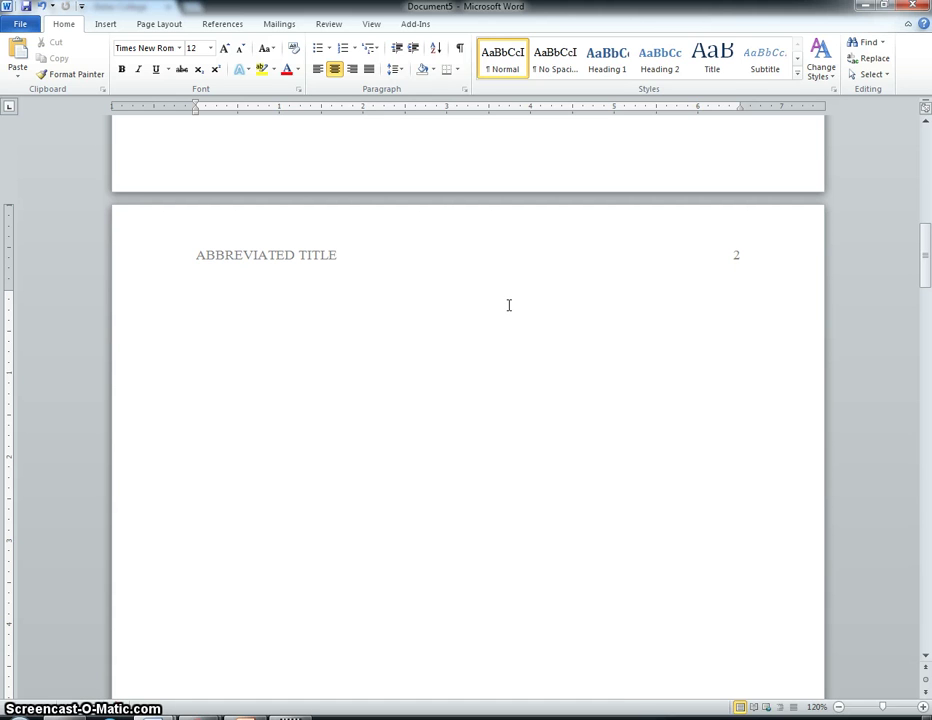
text(Title of Essay)
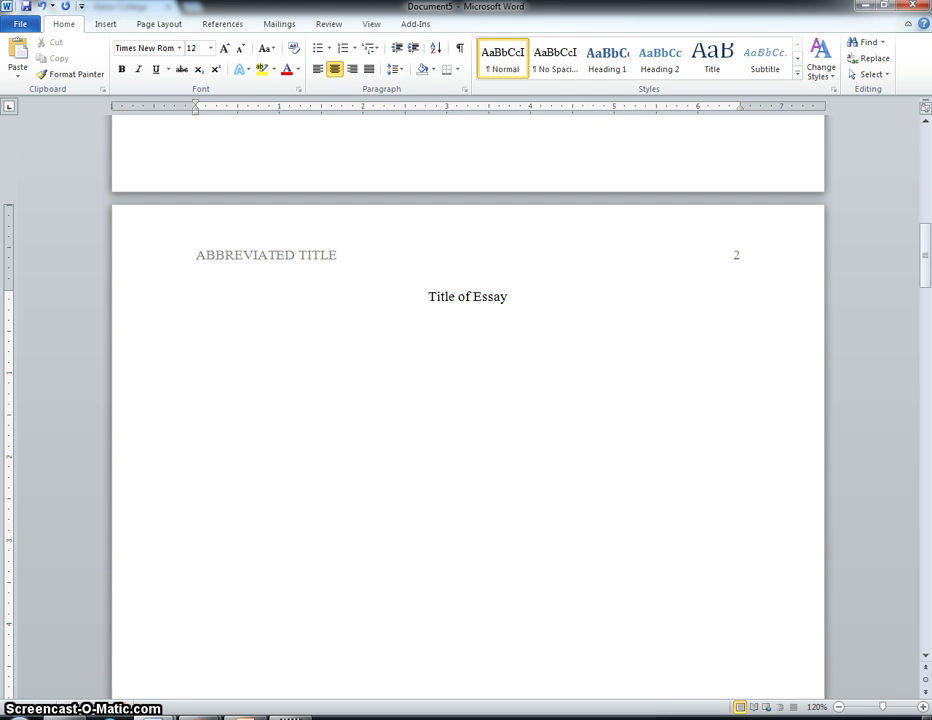
Step: Start a left-aligned line below the title and paste the copied essay body text there
key(Return)
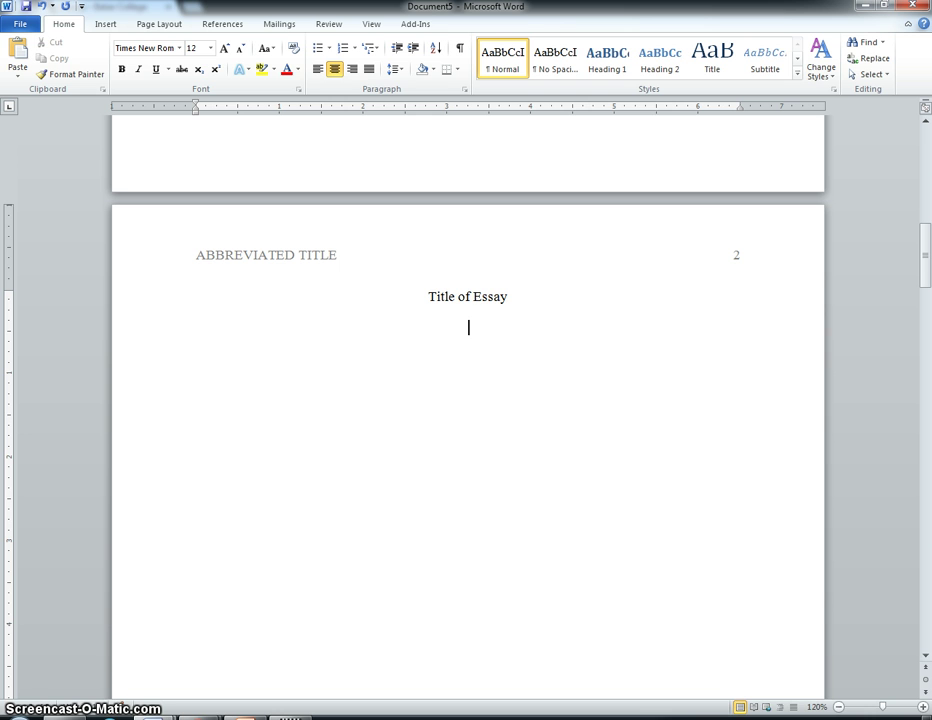
key(ctrl+l)
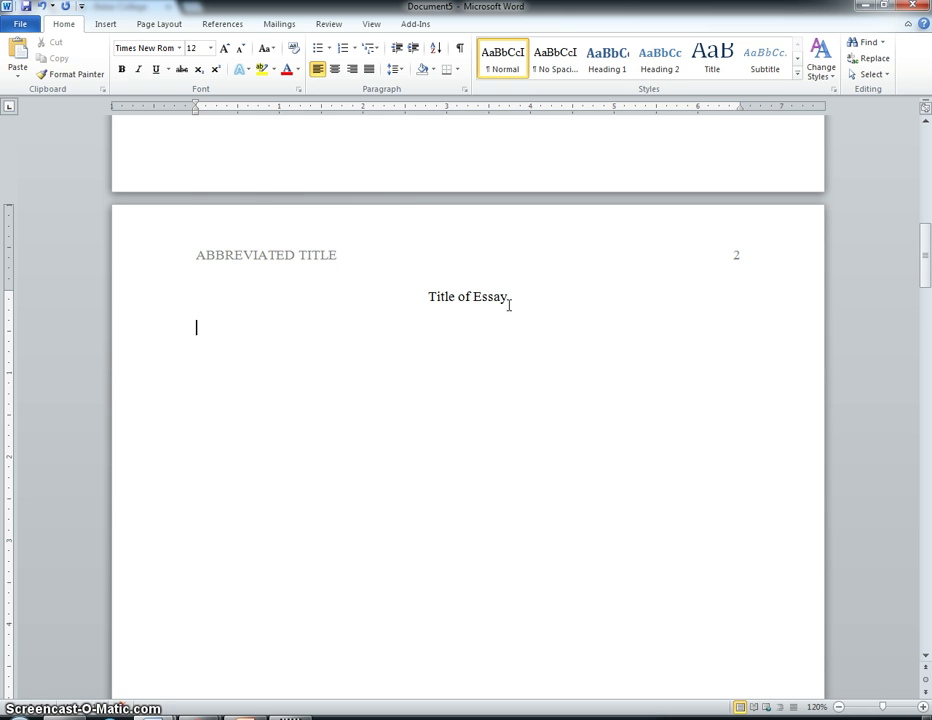
key(ctrl+v)
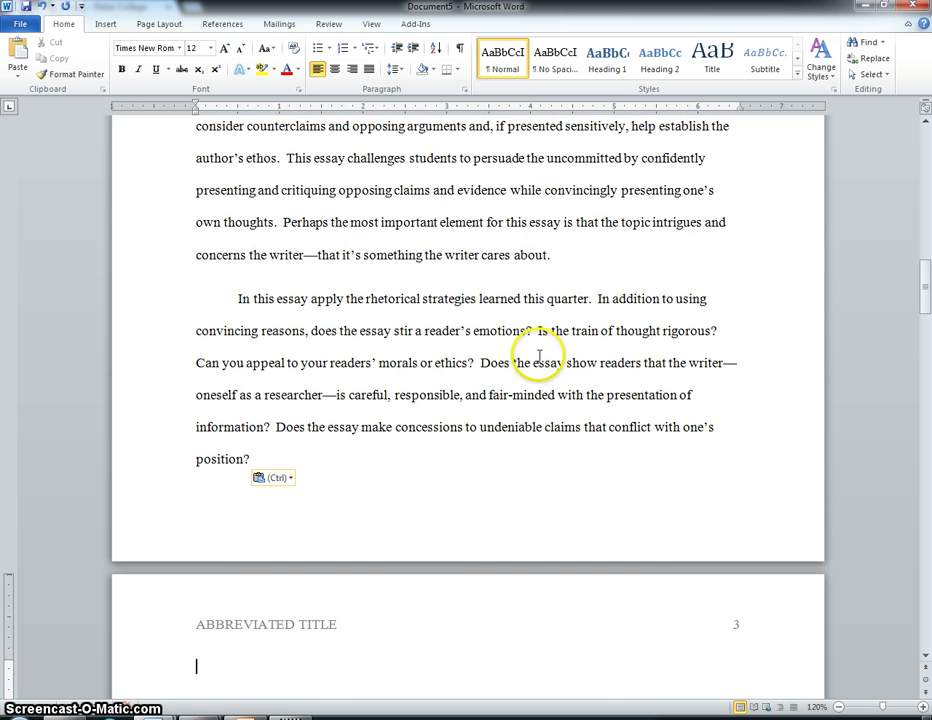
Step: Select the pasted body paragraphs and check their line spacing setting without changing it
scroll(537, 364, up, 8)
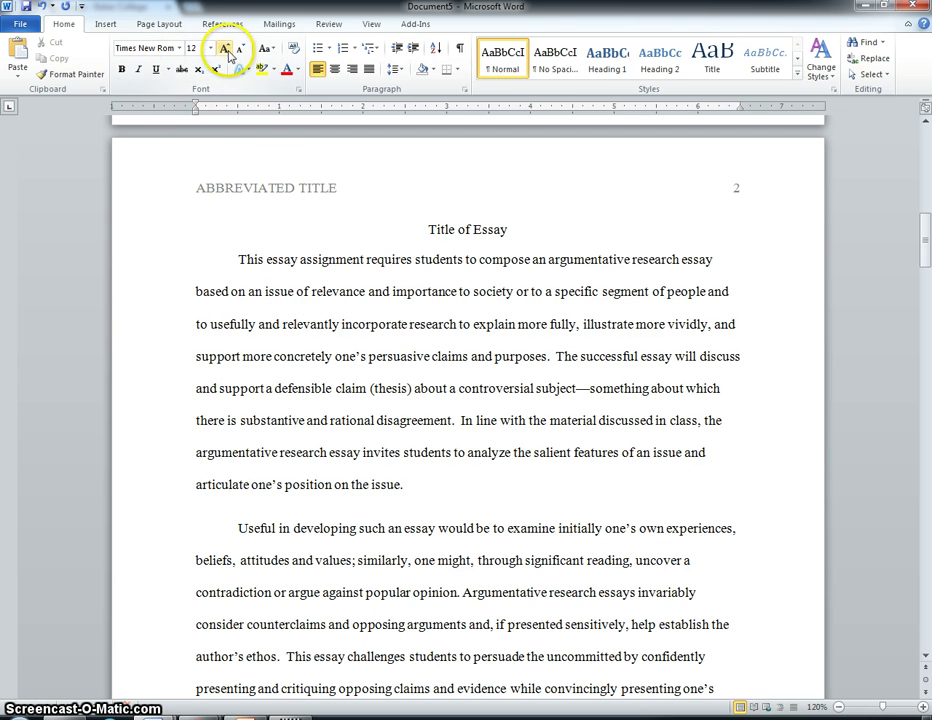
click(233, 258)
drag(233, 258, 420, 216)
scroll(524, 362, up, 15)
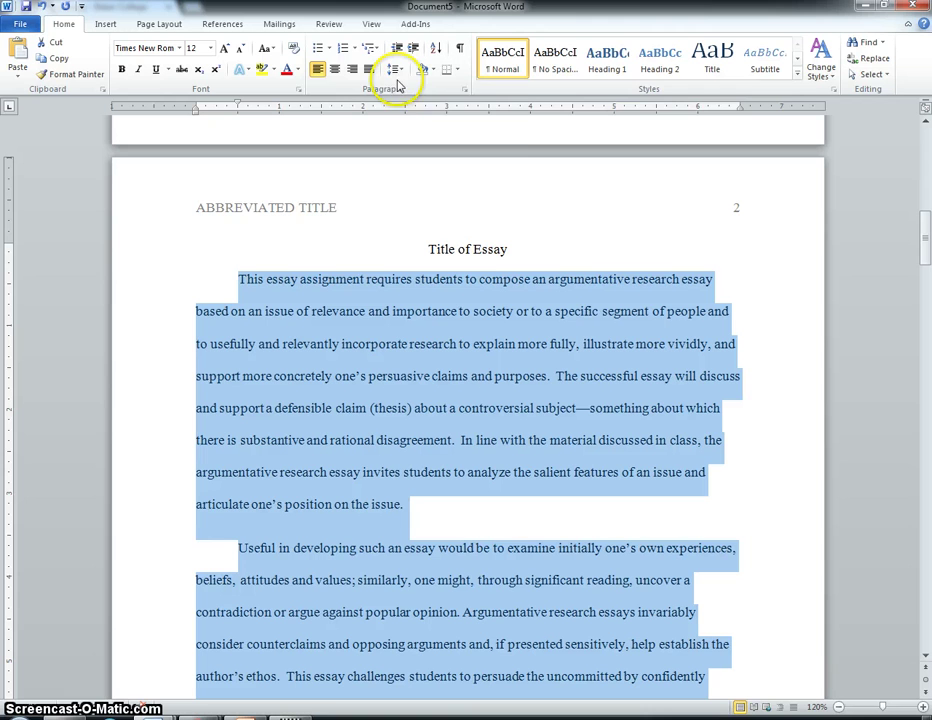
click(395, 69)
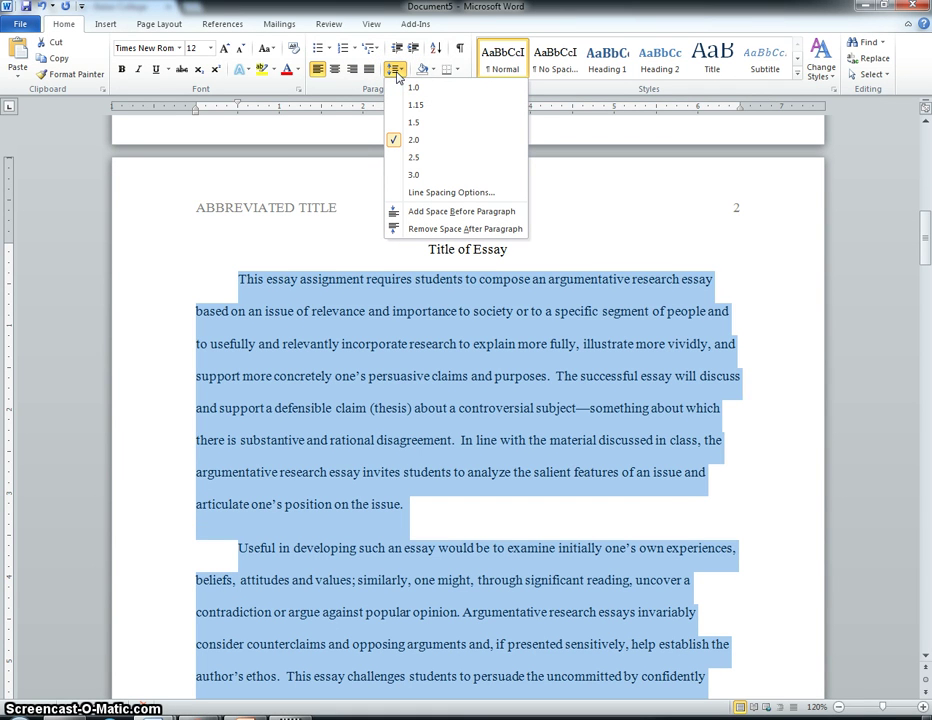
click(636, 523)
click(413, 501)
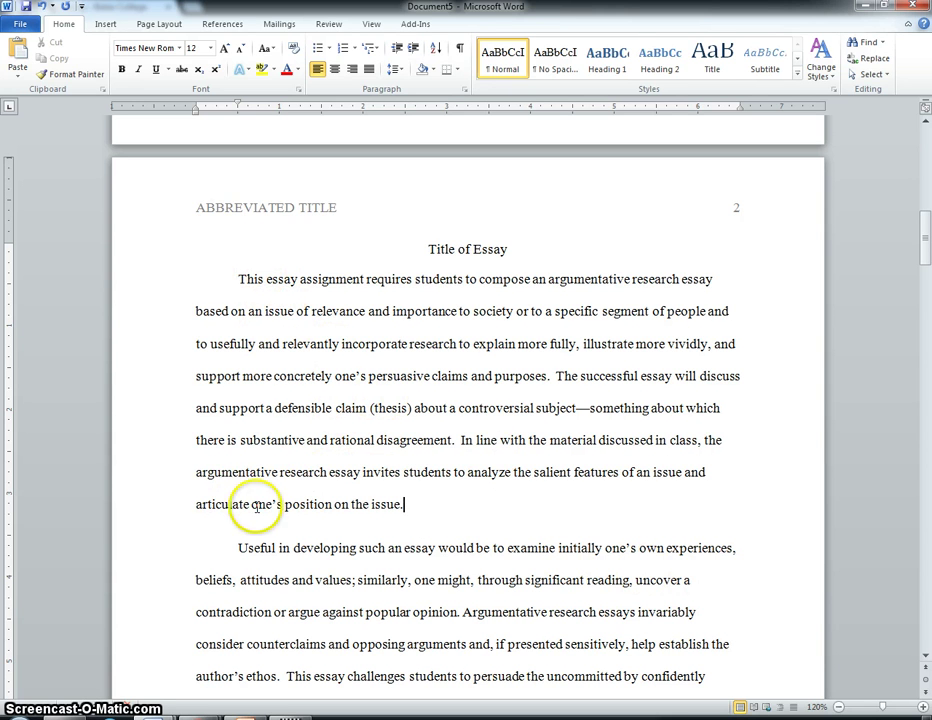
Step: Set the line spacing of the entire document to 2.0
drag(239, 278, 343, 437)
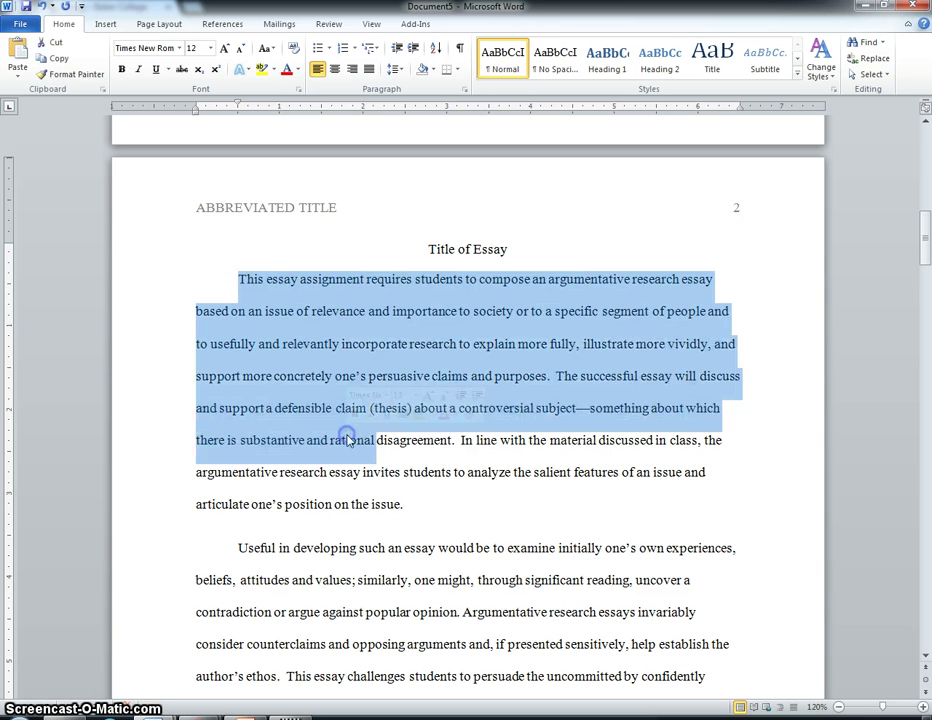
click(343, 437)
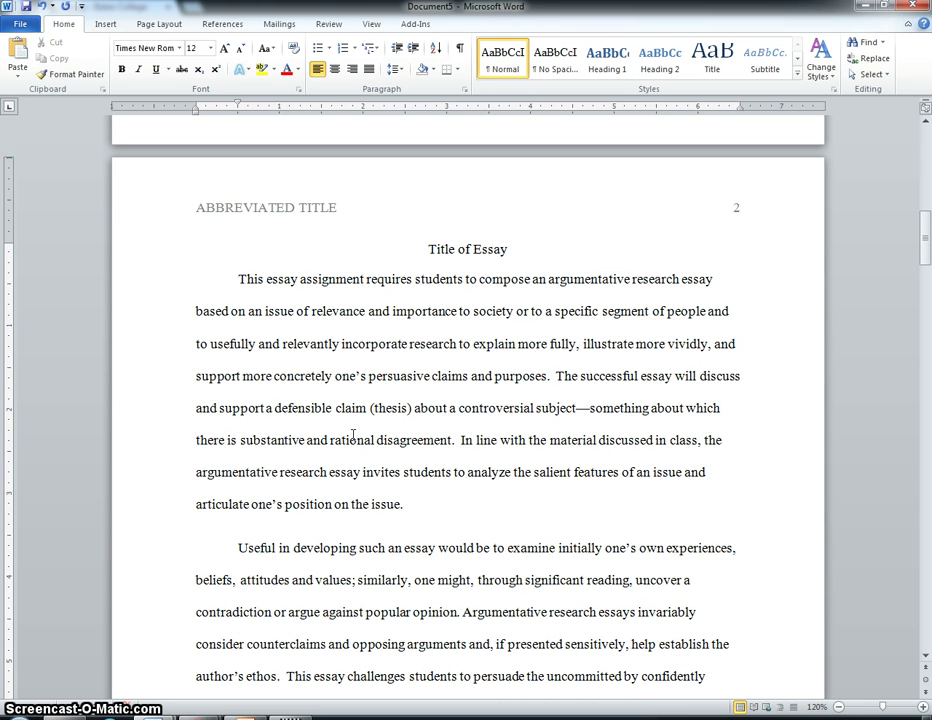
key(ctrl+a)
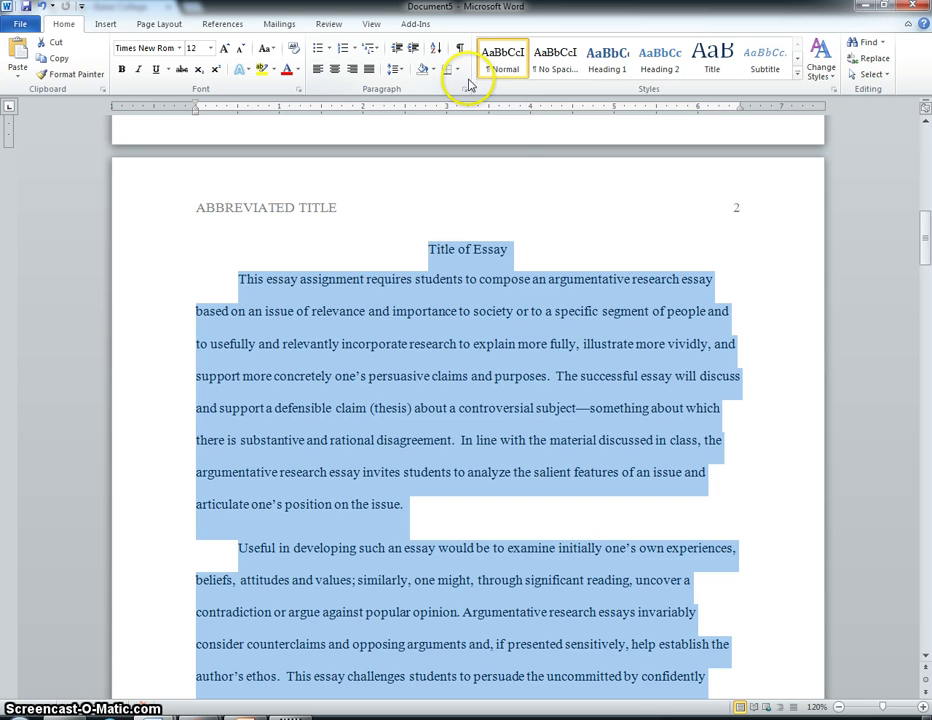
click(396, 70)
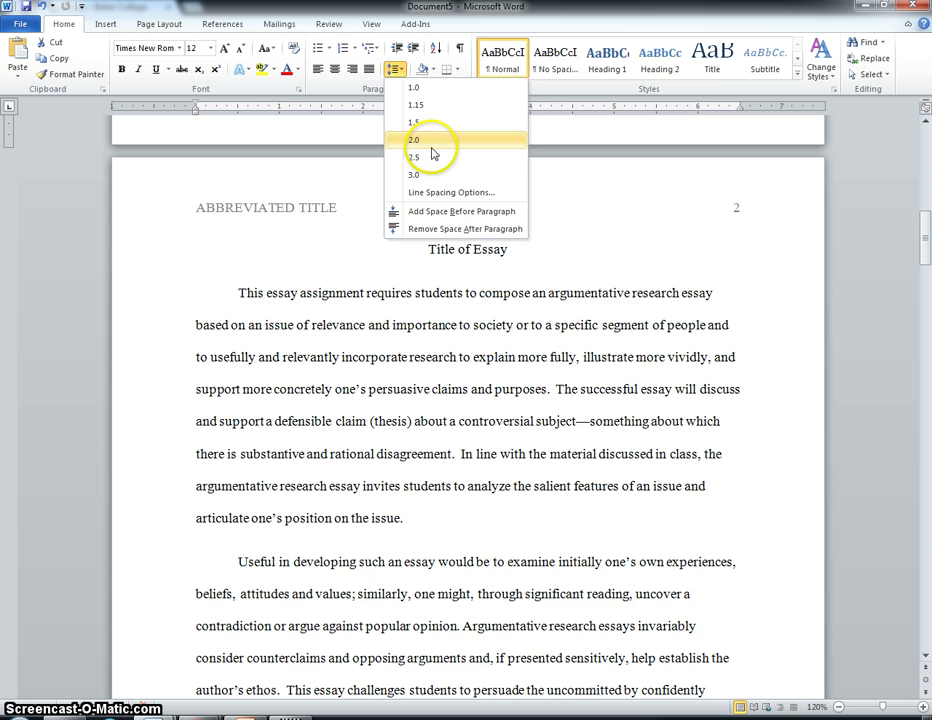
click(431, 143)
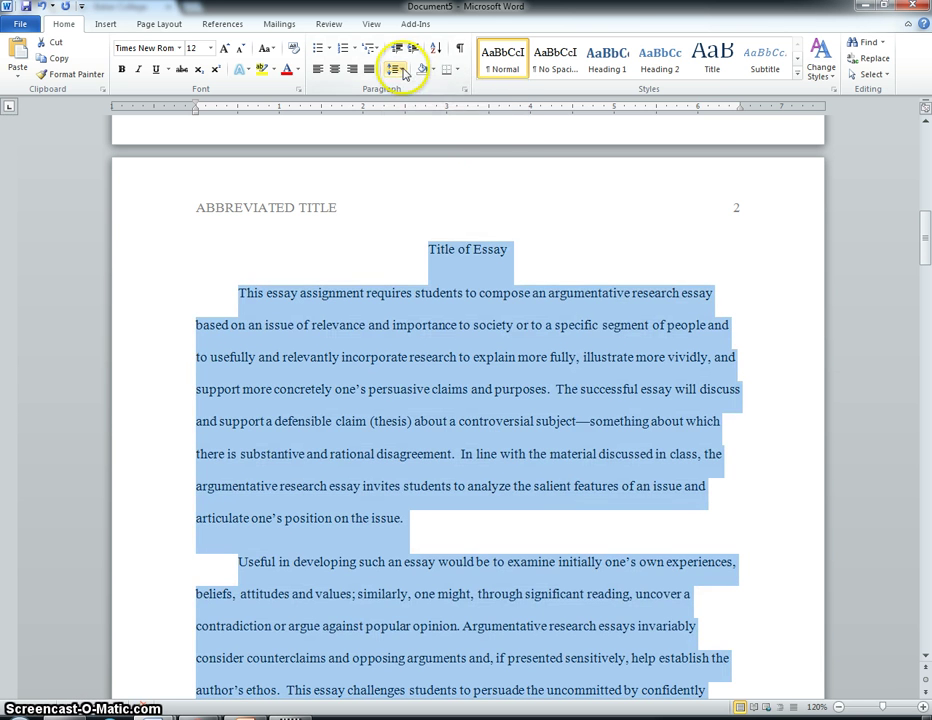
click(404, 74)
click(500, 232)
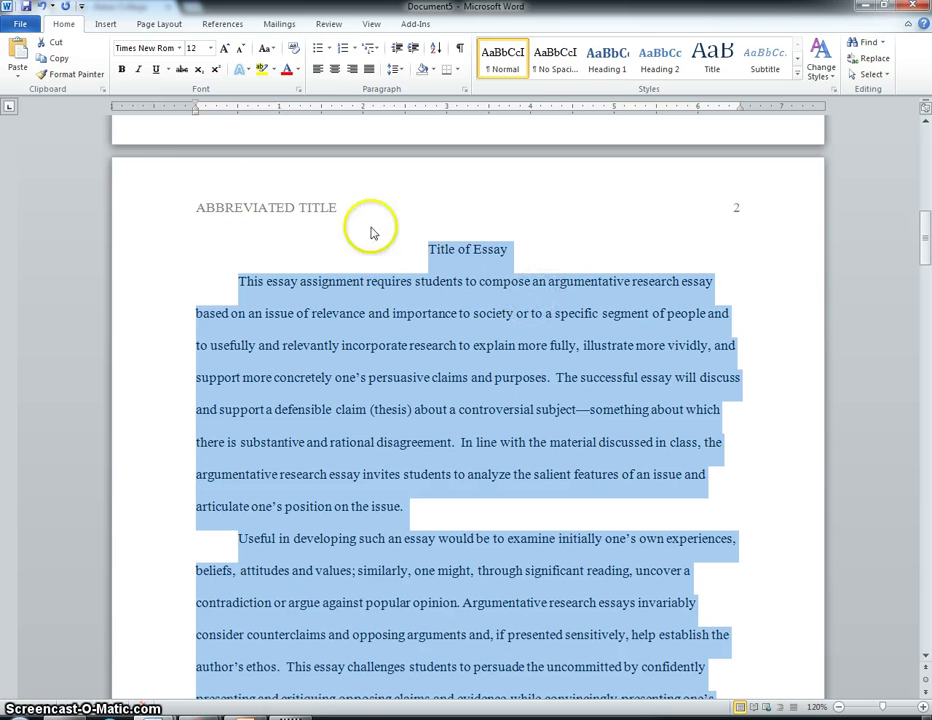
click(43, 7)
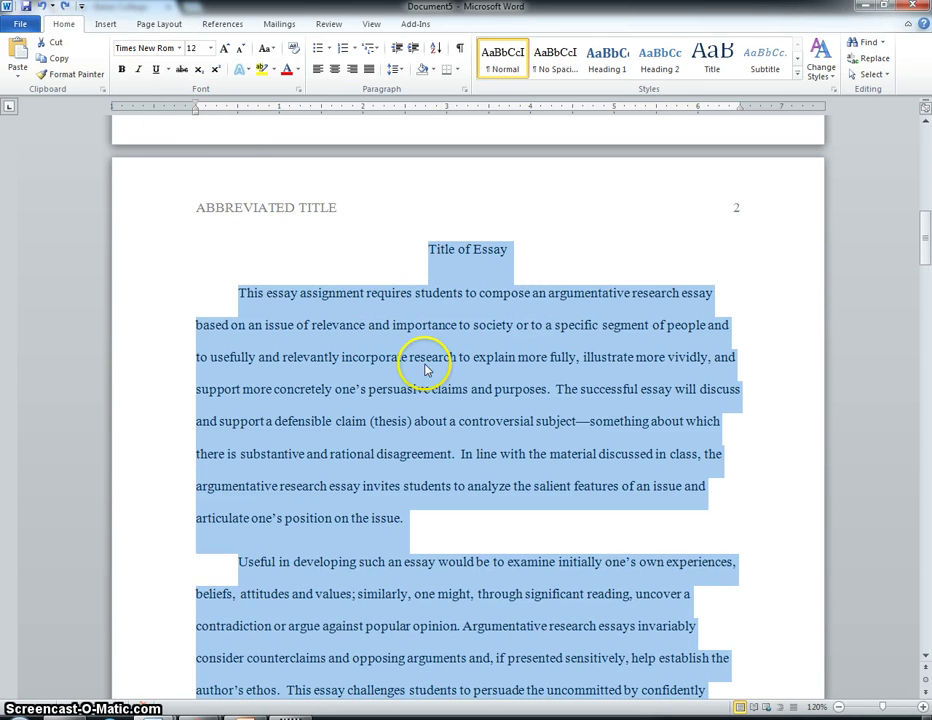
Step: Remove the extra space after paragraphs throughout the whole document
click(395, 69)
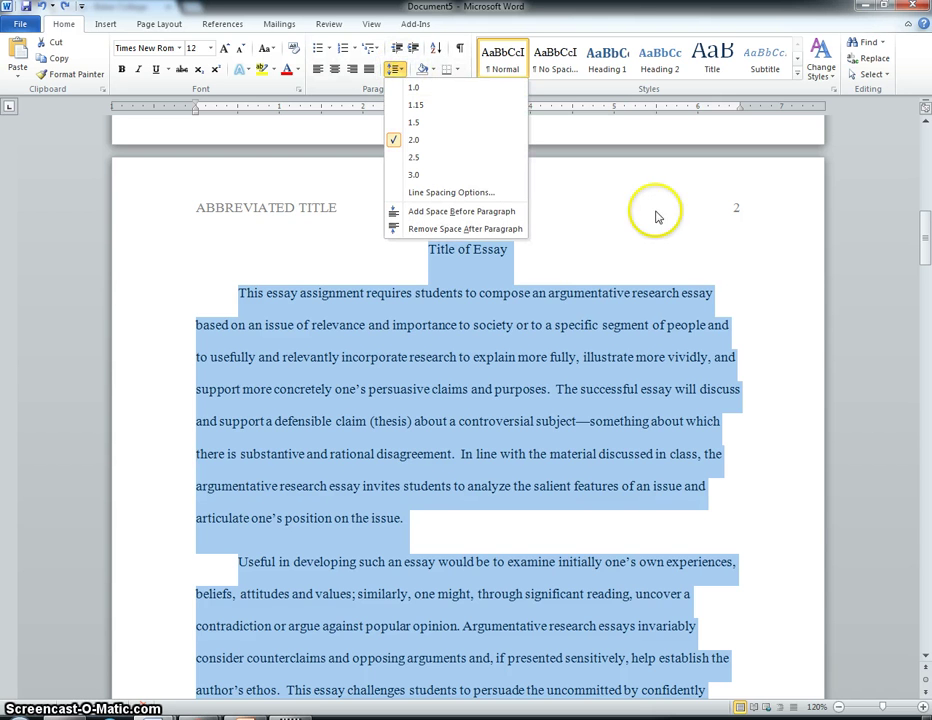
click(524, 240)
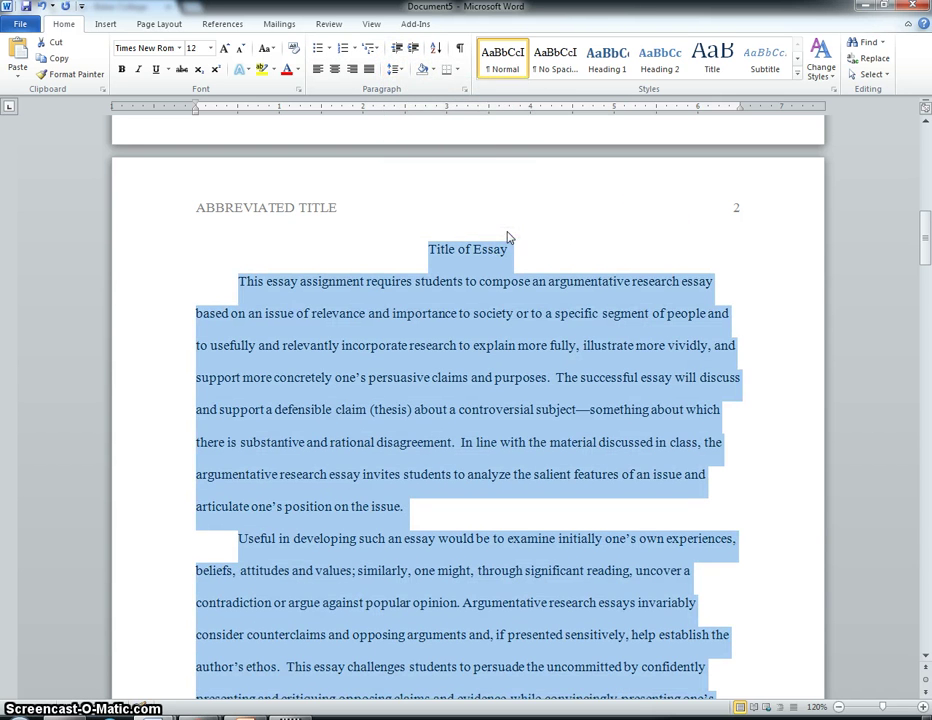
click(495, 523)
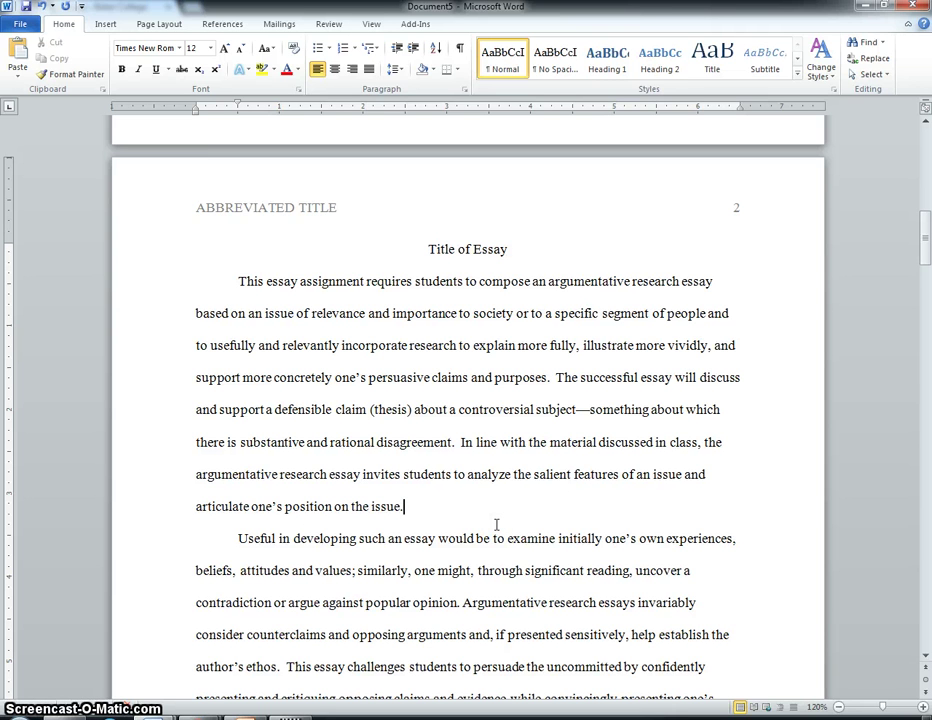
Step: Copy the essay's last body paragraph and paste it repeatedly at the end, extending the body onto page 4
scroll(496, 523, down, 5)
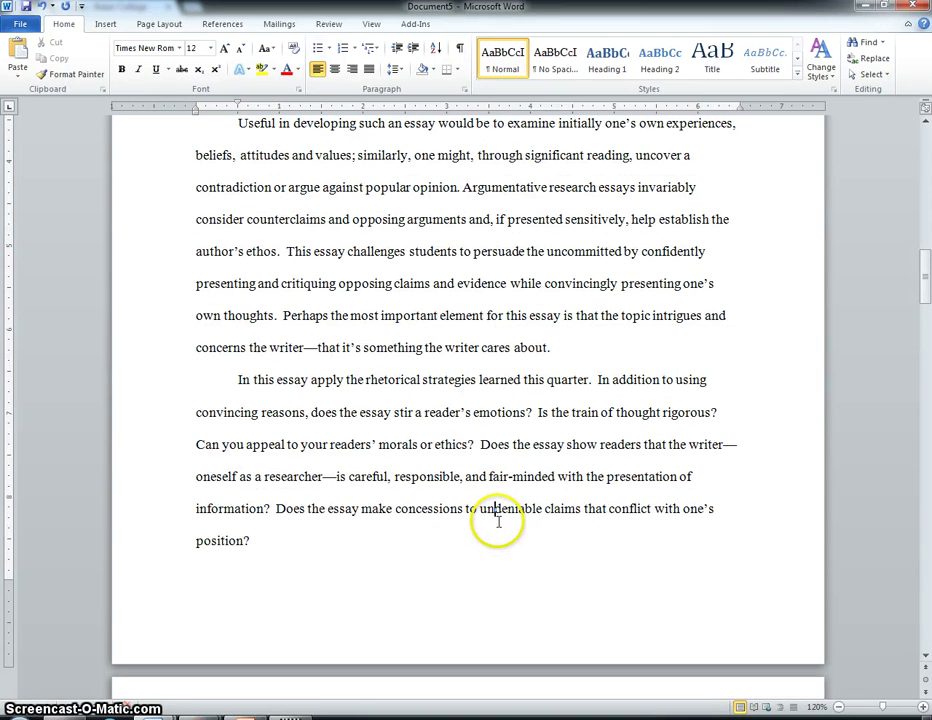
click(453, 541)
drag(453, 541, 245, 389)
key(ctrl+v)
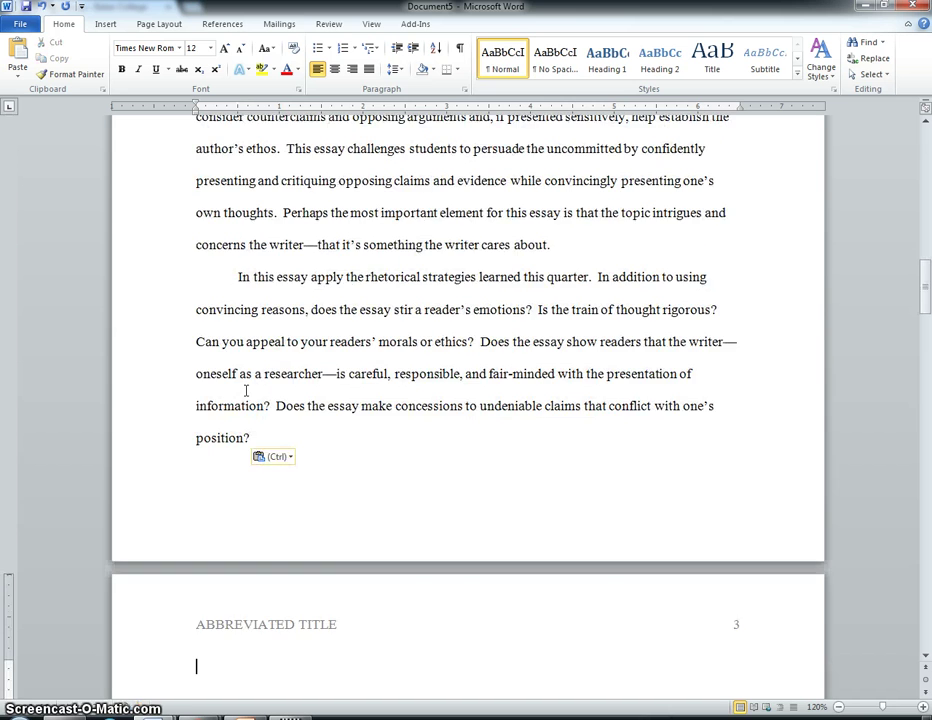
text(In this essay apply the rhetorical strategies learned this quarter.  In addition to using convincing reasons, does the essay stir a reader’s emotions?  Is the train of thought rigorous?  Can you appeal to your readers’ morals or ethics?  Does the essay show readers that the writer—oneself as a researcher—is careful, responsible, and fair-minded with the presentation of information?  Does the essay make concessions to undeniable claims that conflict with one’s position?)
text(In this essay apply the rhetorical strategies learned this quarter.  In addition to using convincing reasons, does the essay stir a reader’s emotions?  Is the train of thought rigorous?  Can you appeal to your readers’ morals or ethics?  Does the essay show readers that the writer—oneself as a researcher—is careful, responsible, and fair-minded with the presentation of information?  Does the essay make concessions to undeniable claims that conflict with one’s position?)
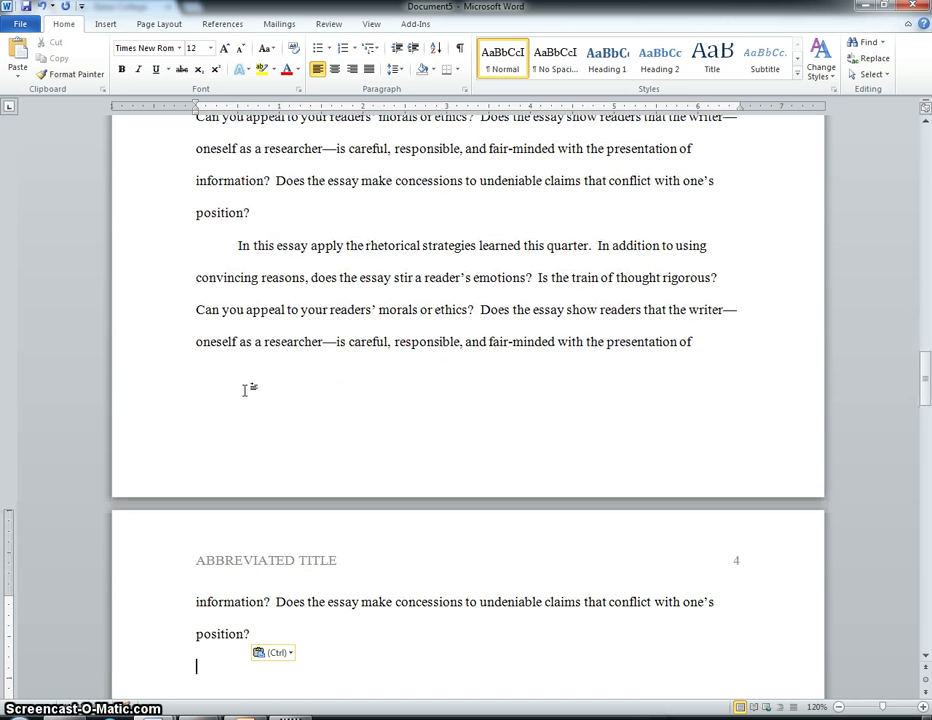
text(In this essay apply the rhetorical strategies learned this quarter.  In addition to using convincing reasons, does the essay stir a reader’s emotions?  Is the train of thought rigorous?  Can you appeal to your readers’ morals or ethics?  Does the essay show readers that the writer—oneself as a researcher—is careful, responsible, and fair-minded with the presentation of information?  Does the essay make concessions to undeniable claims that conflict with one’s position?)
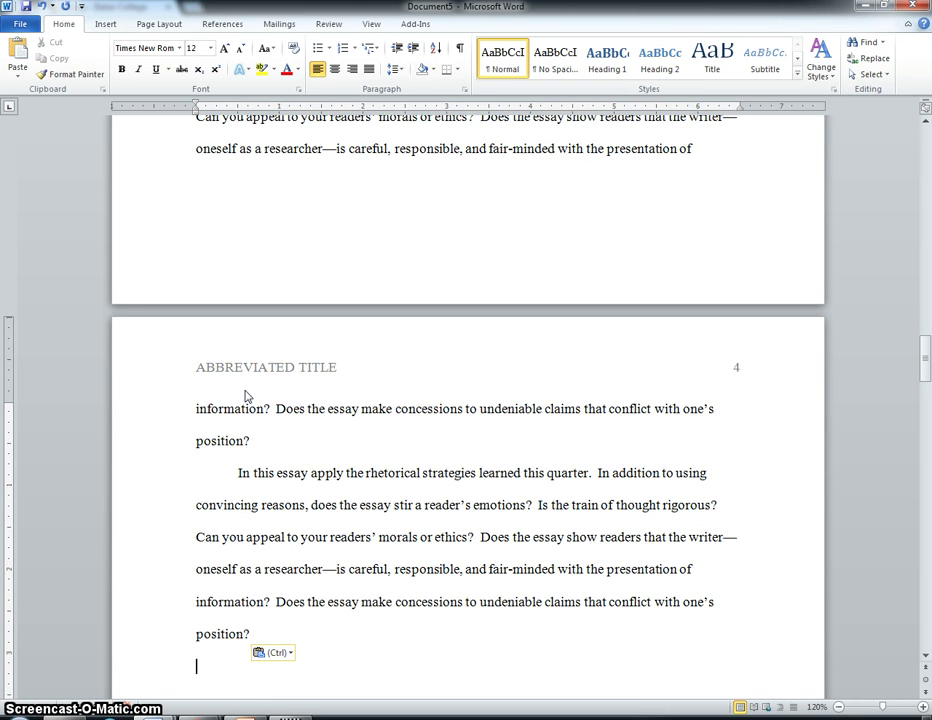
Step: Enter "References" as a centered heading on the first line of page 5, after the essay body
click(495, 634)
scroll(520, 493, down, 3)
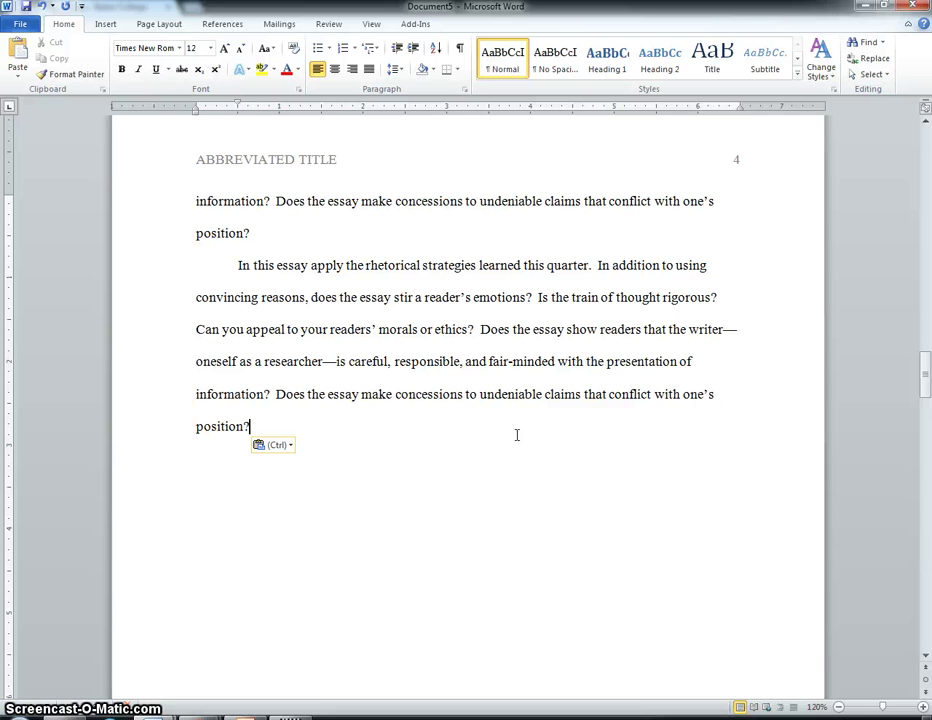
scroll(517, 434, down, 5)
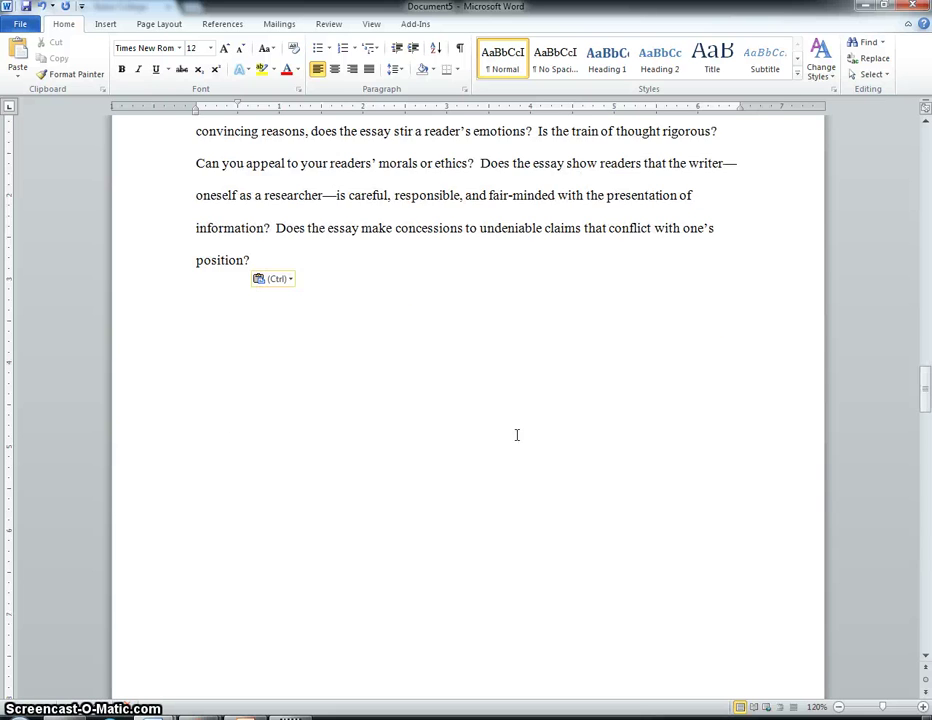
scroll(517, 434, up, 2)
scroll(517, 434, down, 5)
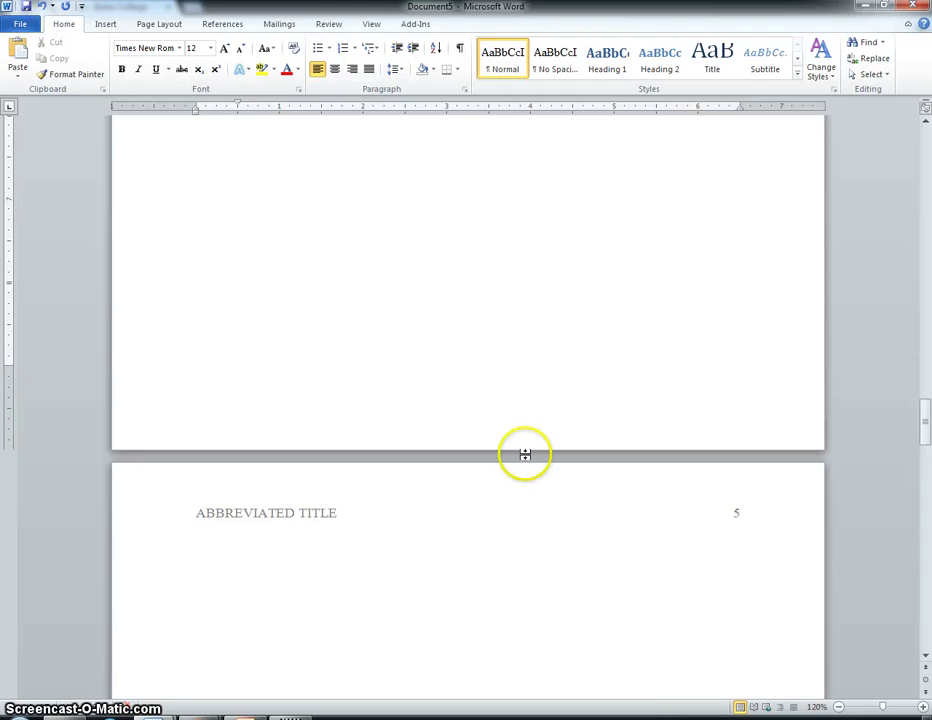
click(517, 557)
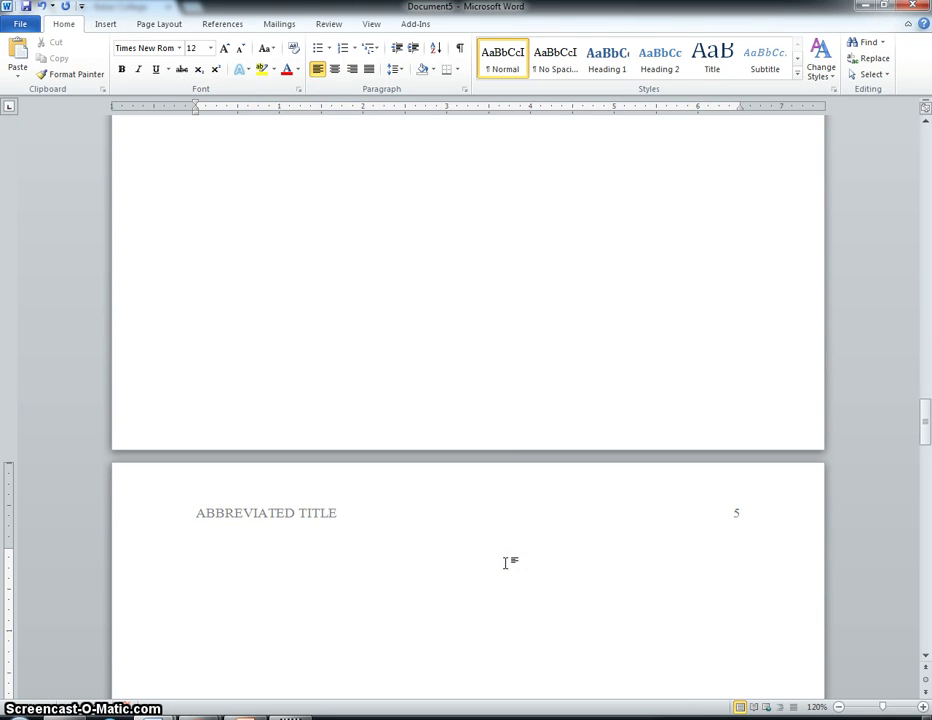
key(BackSpace)
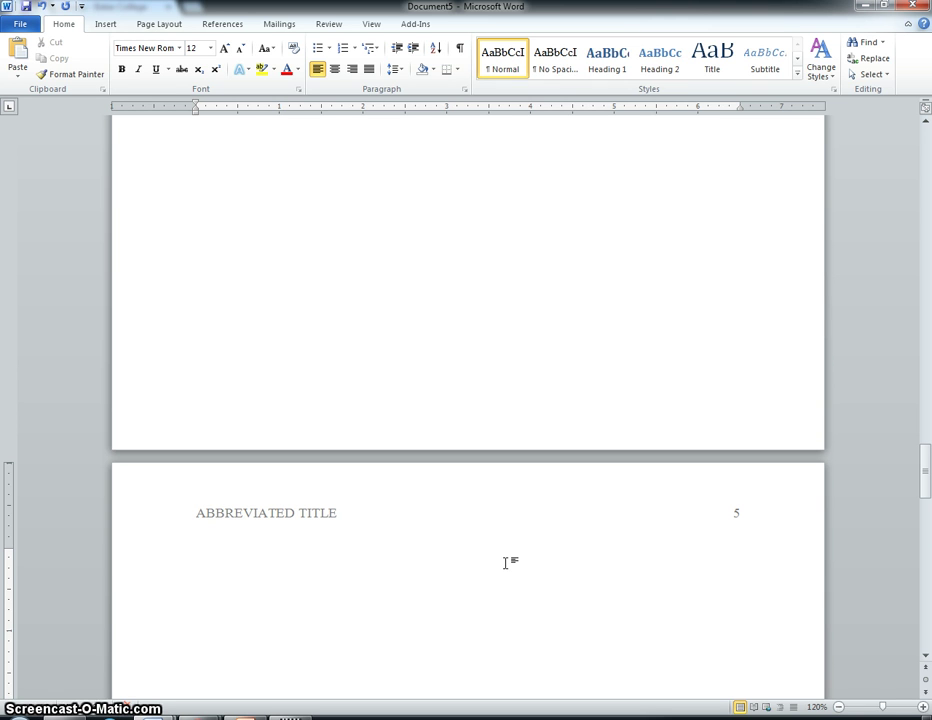
text(Reference)
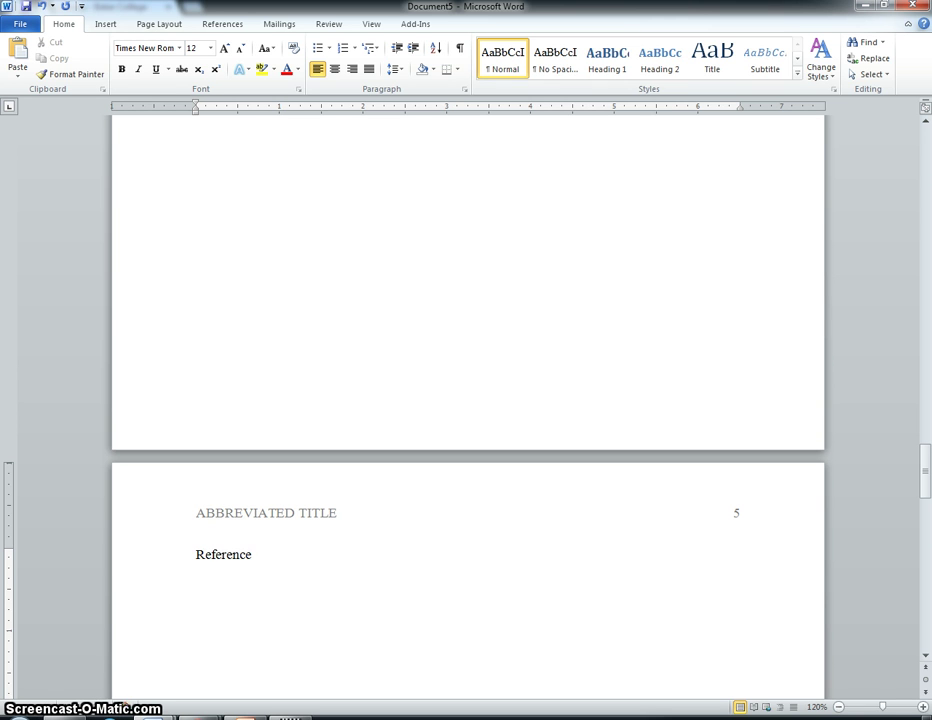
text(s)
key(ctrl+e)
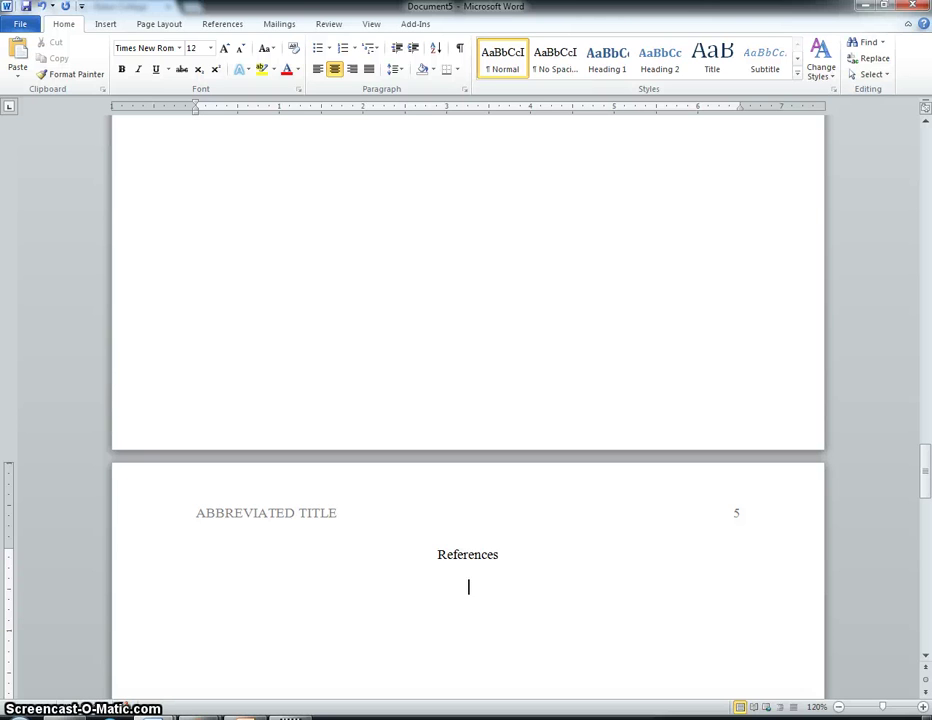
Step: Start a left-aligned line below the References heading and paste the four sample journal, newspaper, website and book entries
key(ctrl+l)
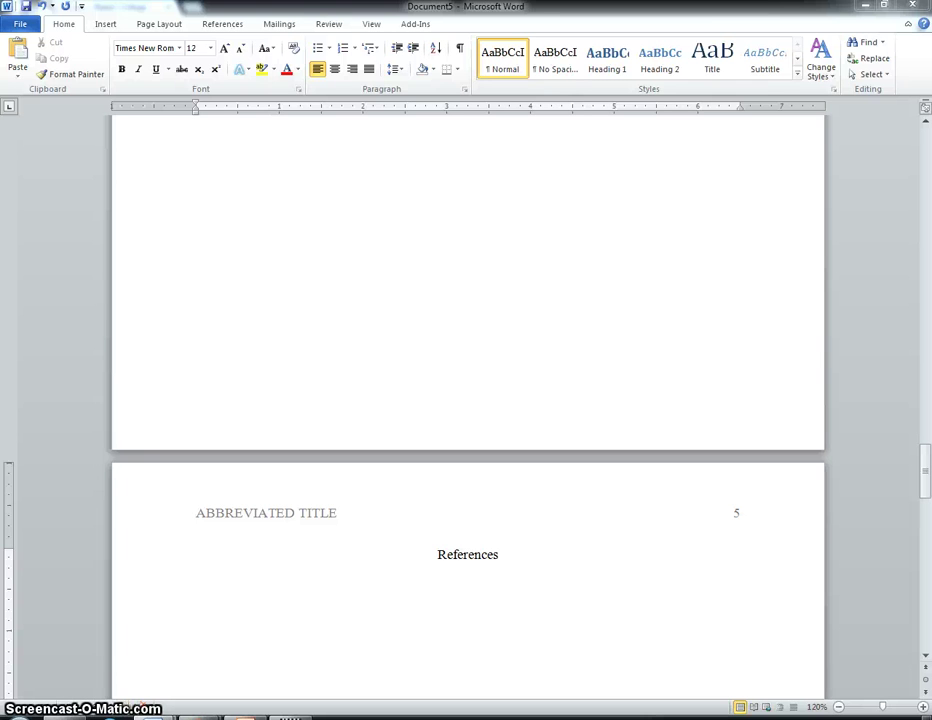
click(520, 593)
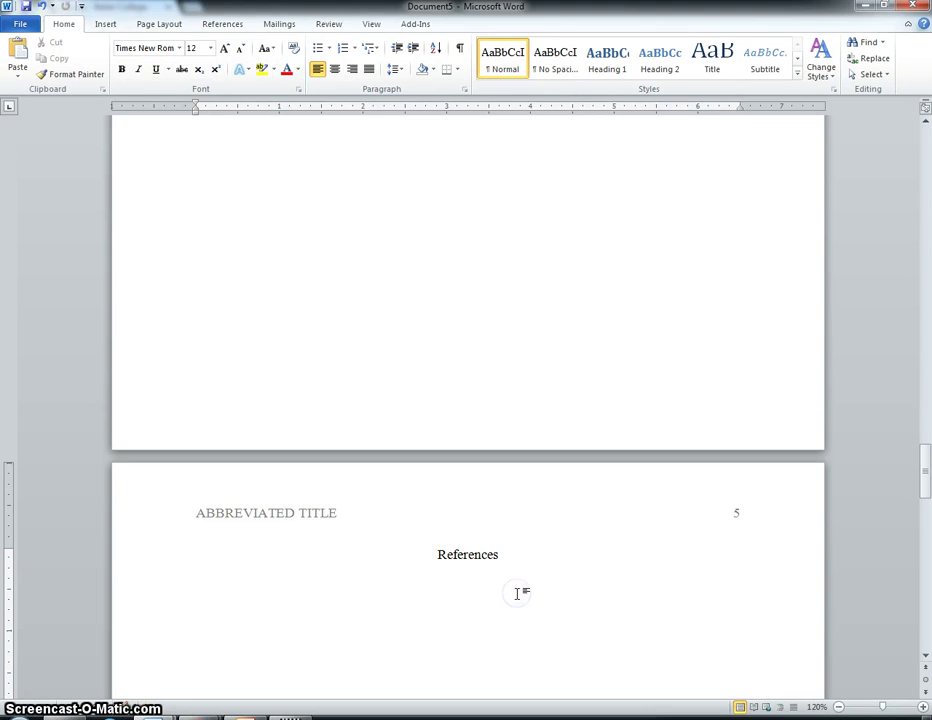
text(Author, A. A., & Author, B. B. (Year).  Title of the journal article in sentence case.  Name of the Journal in Title Case, vol.(issue), starting page-ending page.  Retrieved from <name of the database>. Author, A. A. (Year, Month Date).  Title of the newspaper article in sentence case.  Name of the Newspaper in Title Case, vol.(issue number), page-page.  Retrieved from <name of the database>. Author, A. A. or Organization Name, if available. (Date of publication; use n.d. if there is no date). Website document title in sentence case. Retrieved from <URL> Author, A. A. (Year). Title of the book in sentence case. Publisher city, State: Publisher’s Name.)
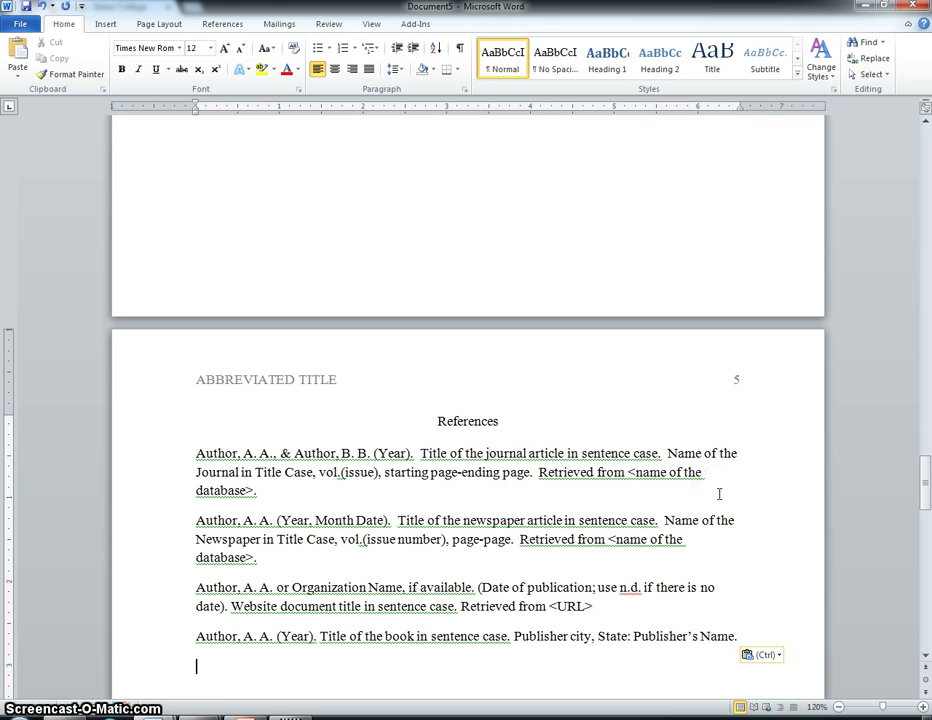
scroll(719, 494, down, 2)
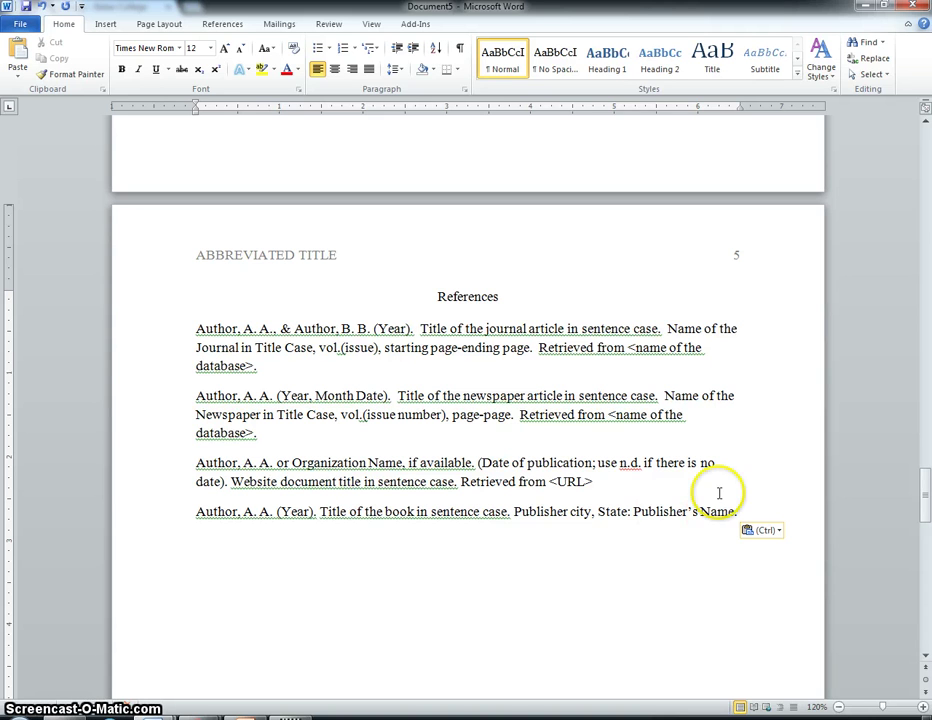
Step: Set the line spacing of all four pasted reference entries to 2.0
drag(743, 509, 204, 333)
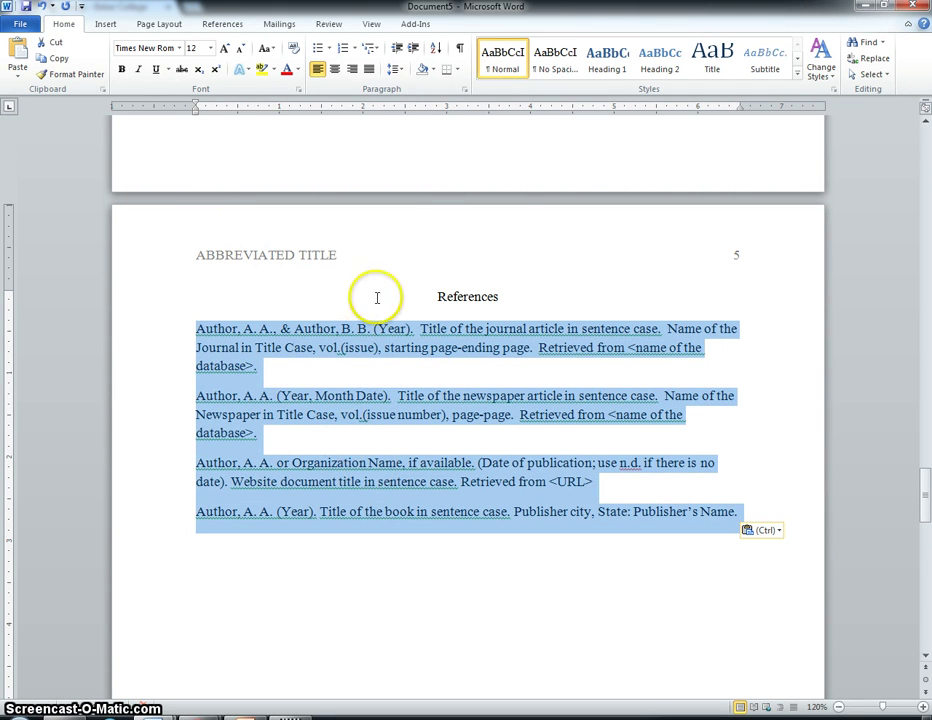
click(397, 70)
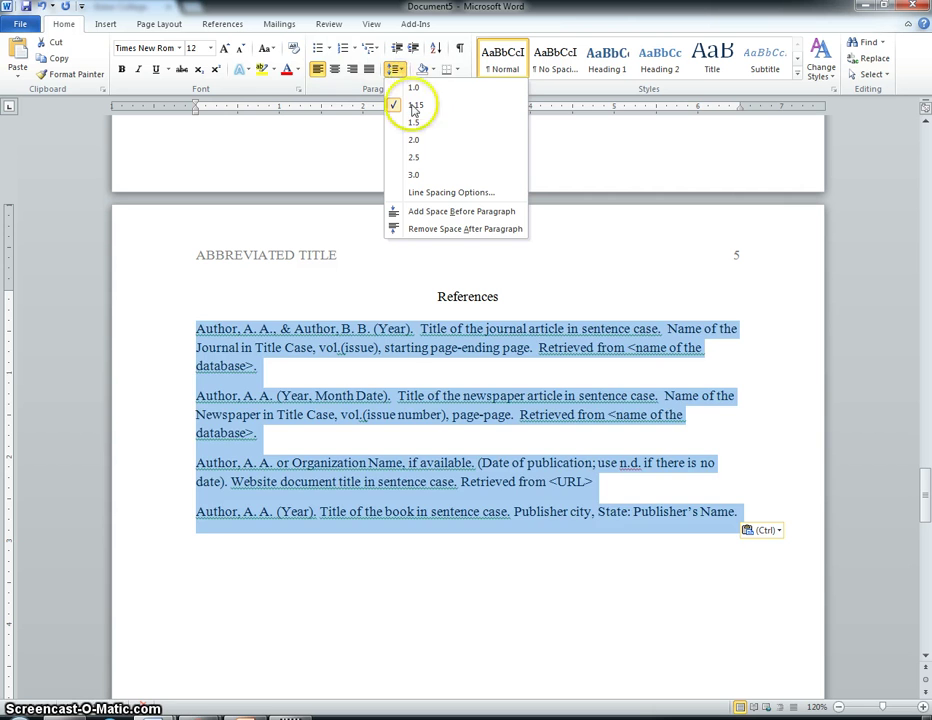
click(424, 140)
click(489, 397)
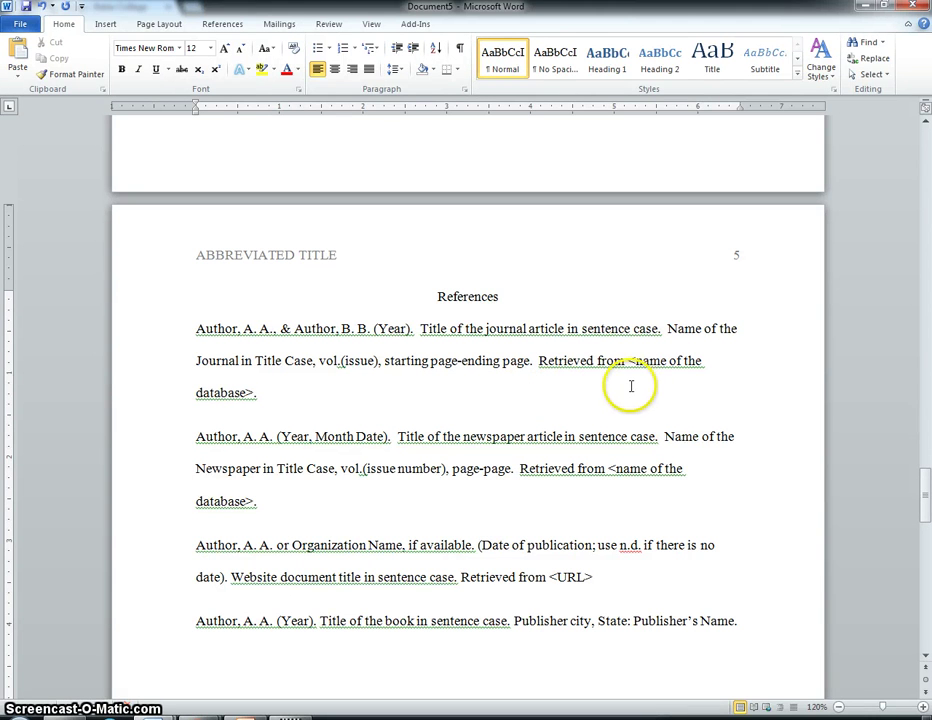
Step: Give the first reference entry, the journal article, a special hanging indentation of 0.5"
drag(535, 387, 228, 349)
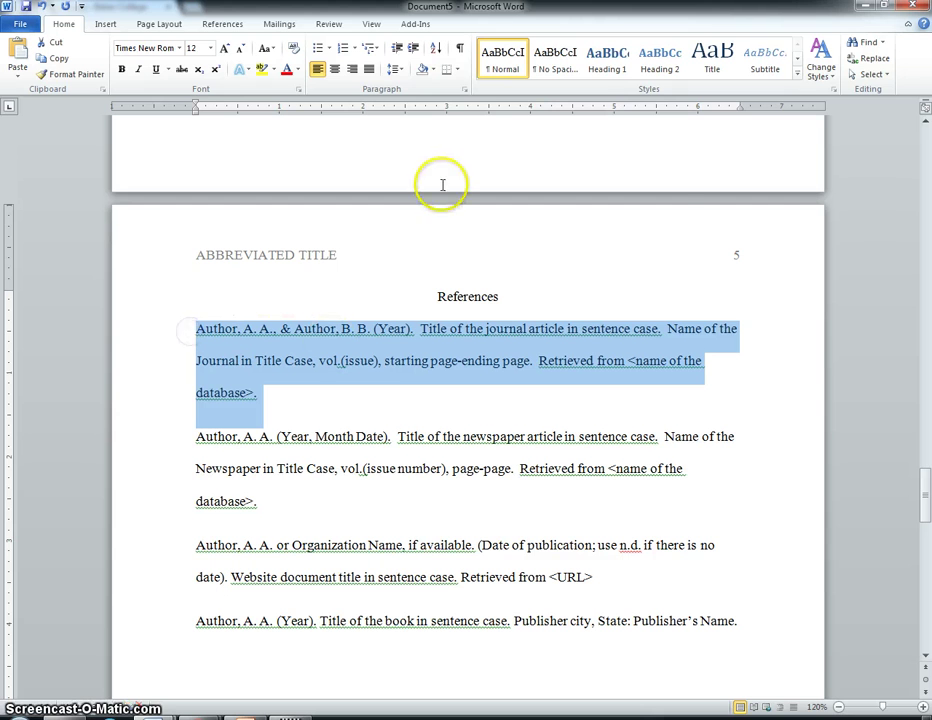
click(465, 93)
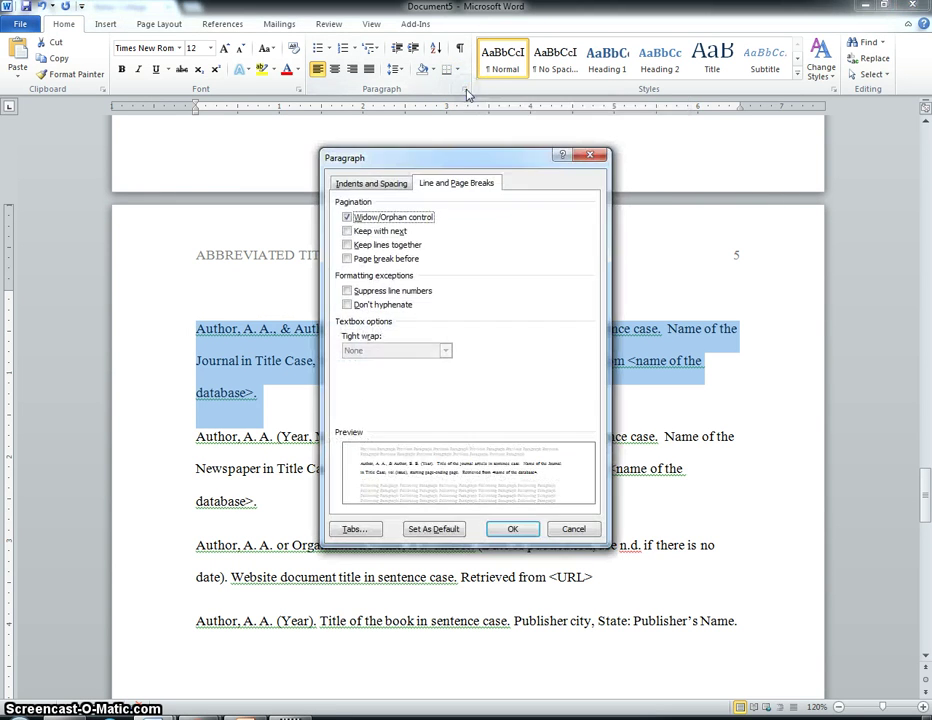
click(379, 186)
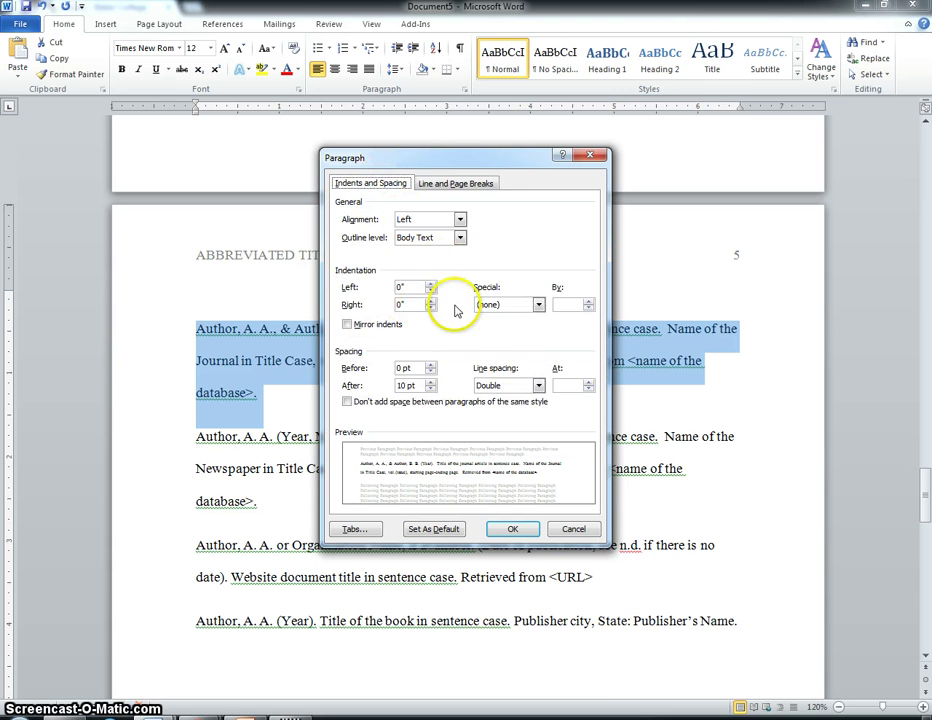
click(512, 304)
click(501, 336)
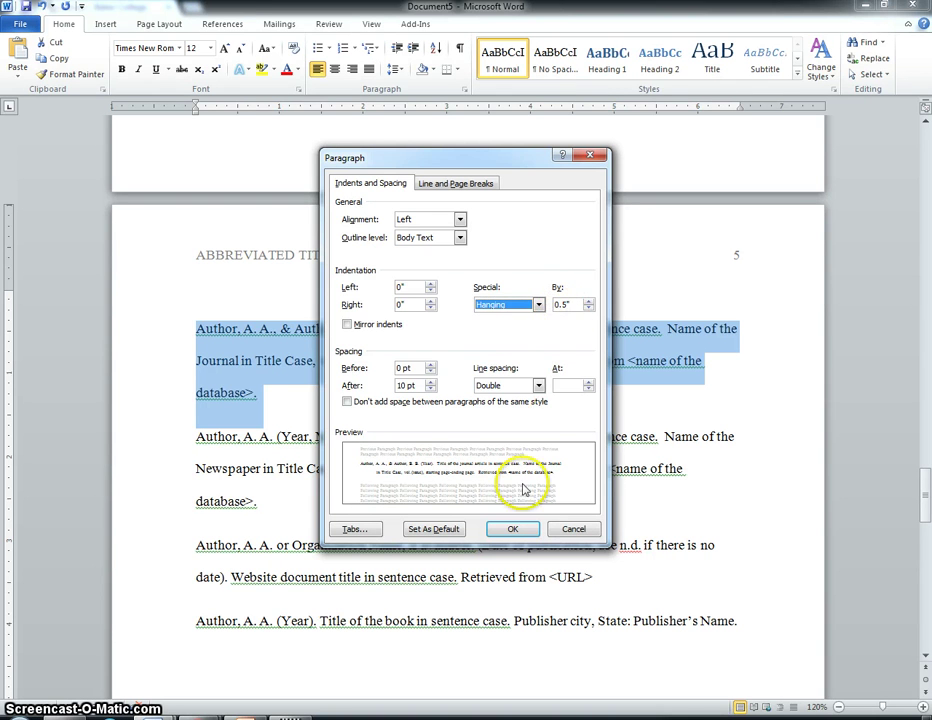
click(516, 529)
Step: Apply a hanging indent to the second reference entry, the newspaper article
click(453, 505)
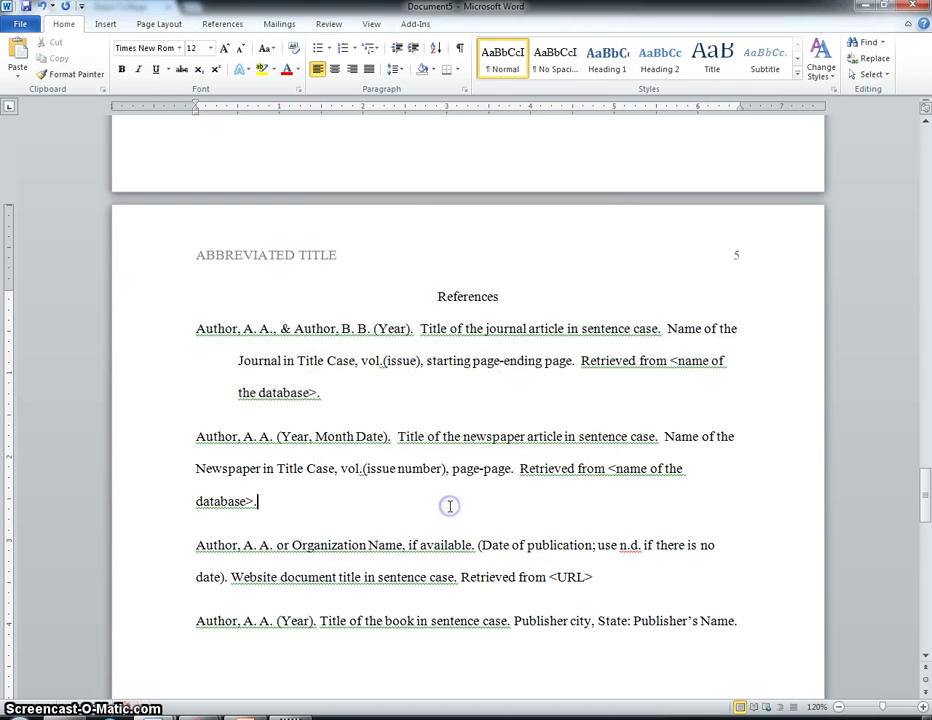
click(316, 493)
double_click(193, 449)
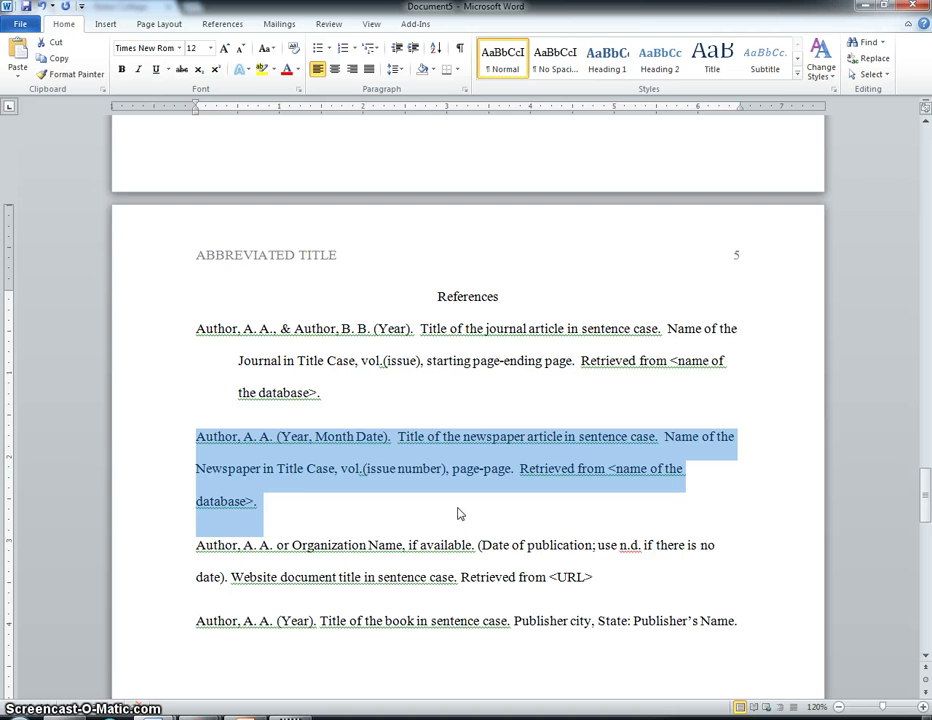
key(ctrl+t)
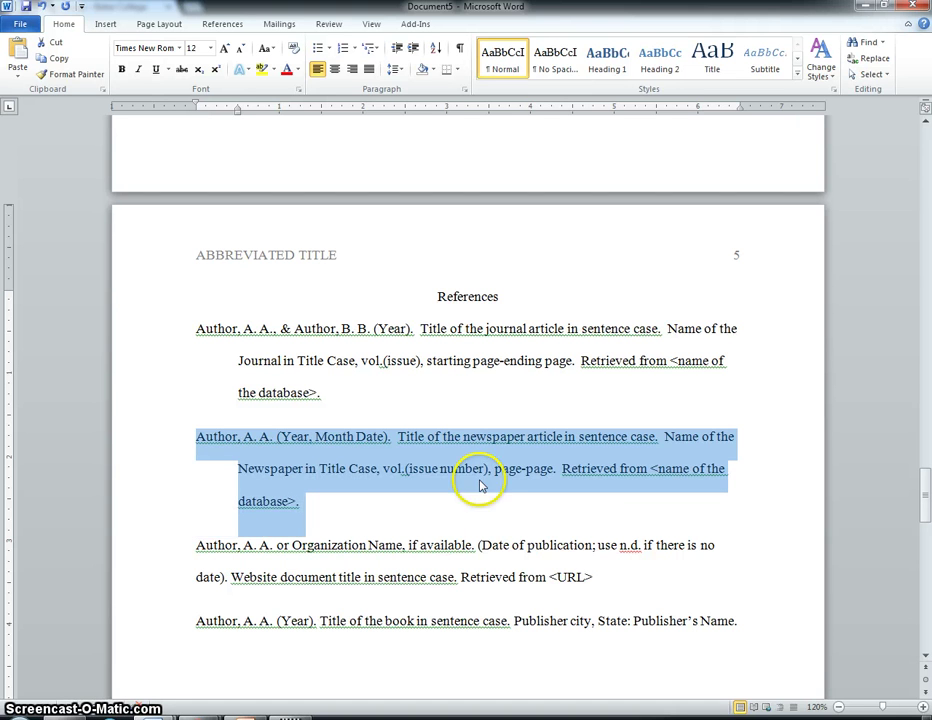
Step: Apply a hanging indent to the third reference entry, the website document
click(598, 577)
double_click(188, 562)
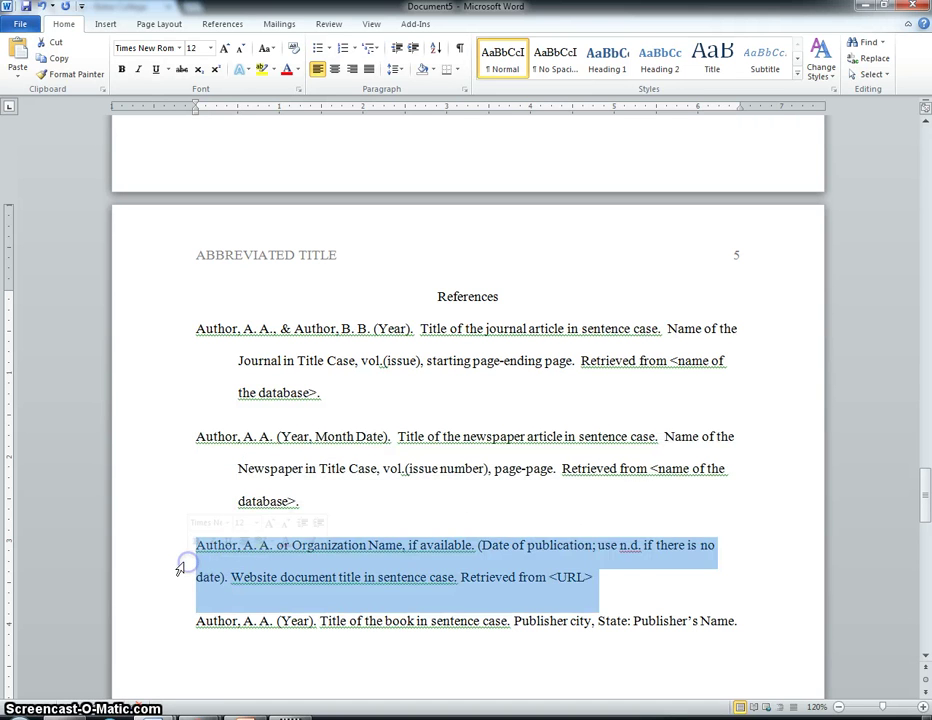
key(ctrl+t)
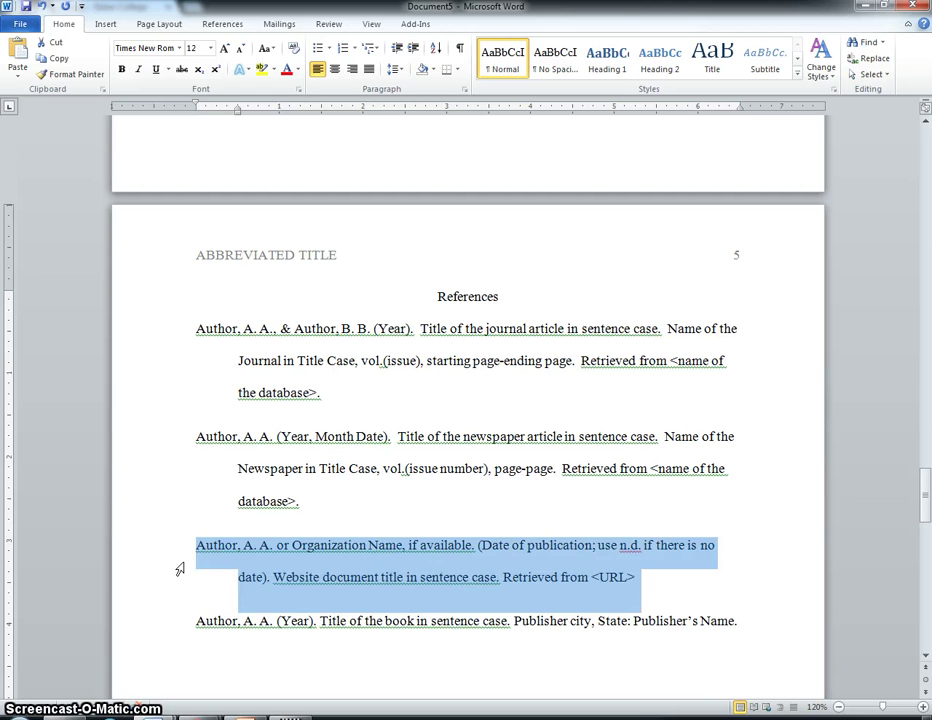
Step: Apply a hanging indent to the fourth reference entry, the book
click(593, 622)
click(740, 622)
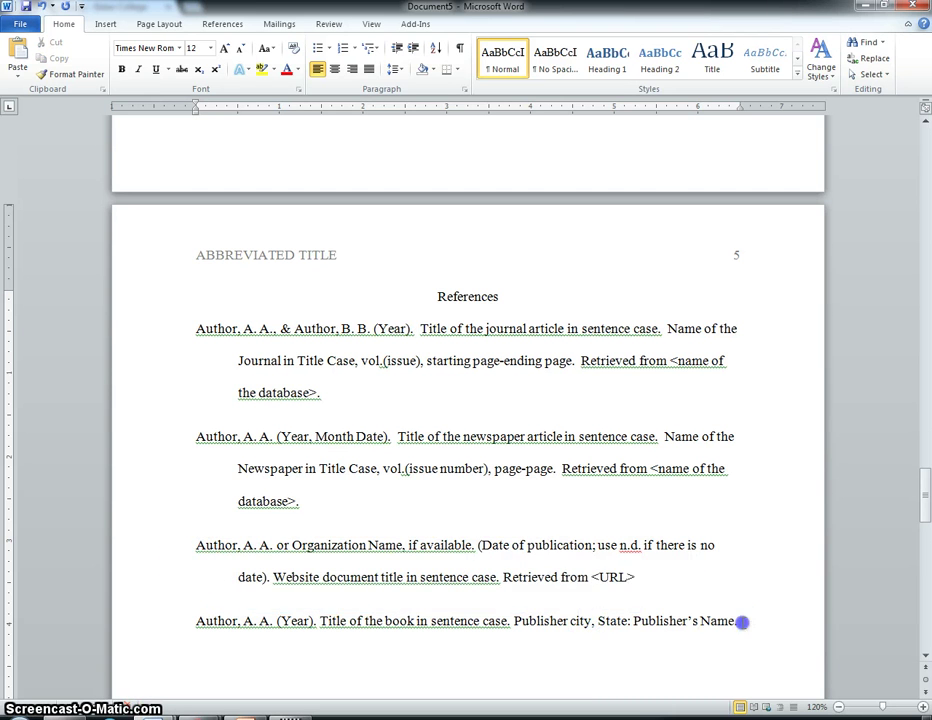
drag(740, 622, 200, 634)
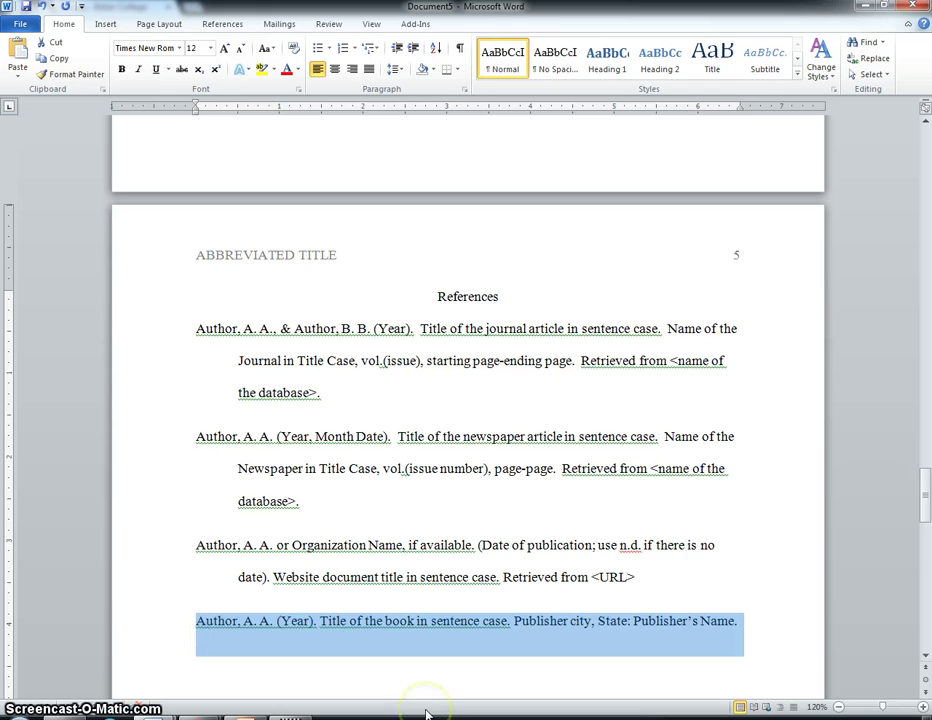
key(ctrl+t)
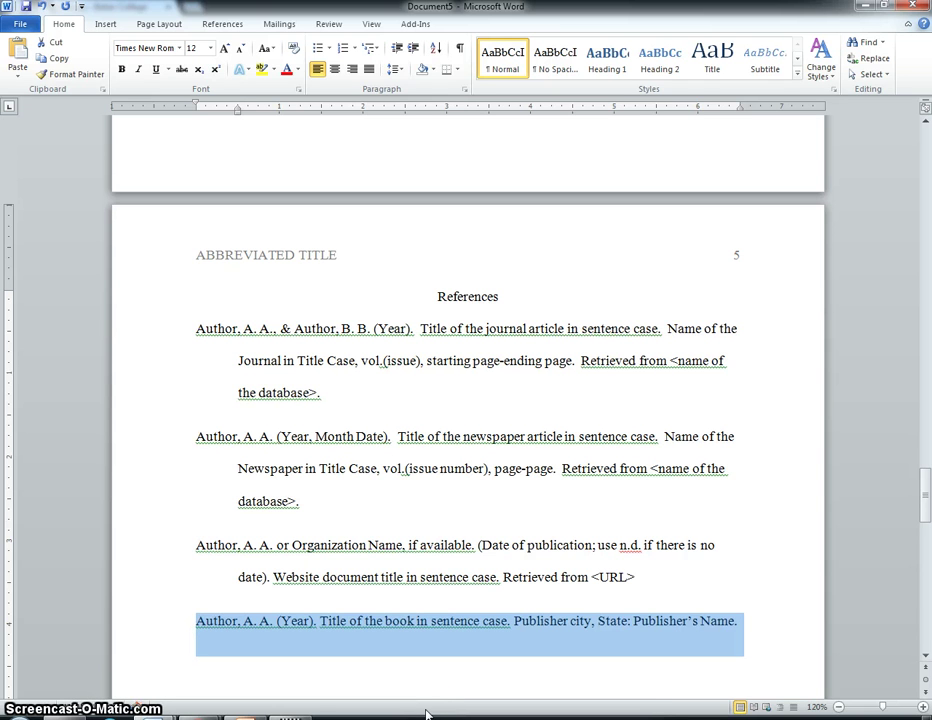
Step: Insert several groups of filler 1s before "Publisher city" in the book reference, enough to wrap the entry onto additional lines
click(514, 622)
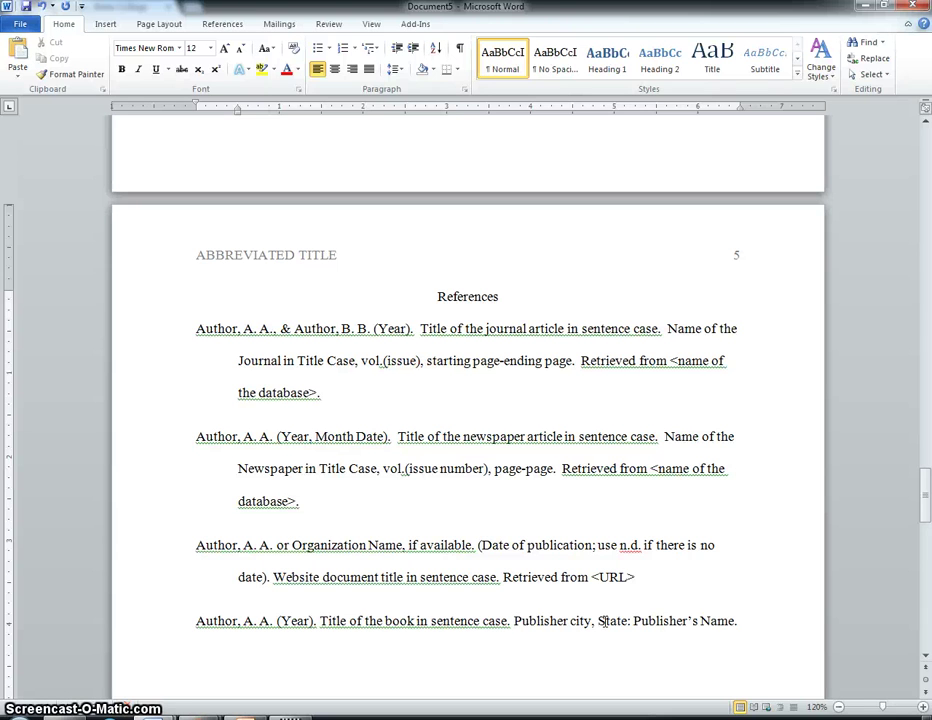
text(1111111111 1)
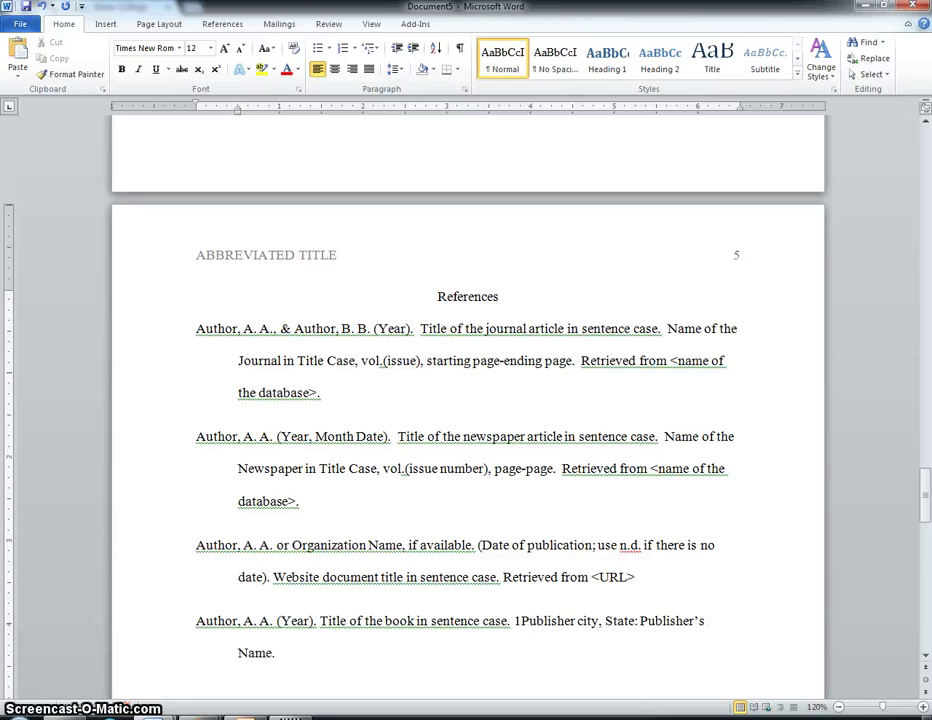
text(111111111111111 11111111111)
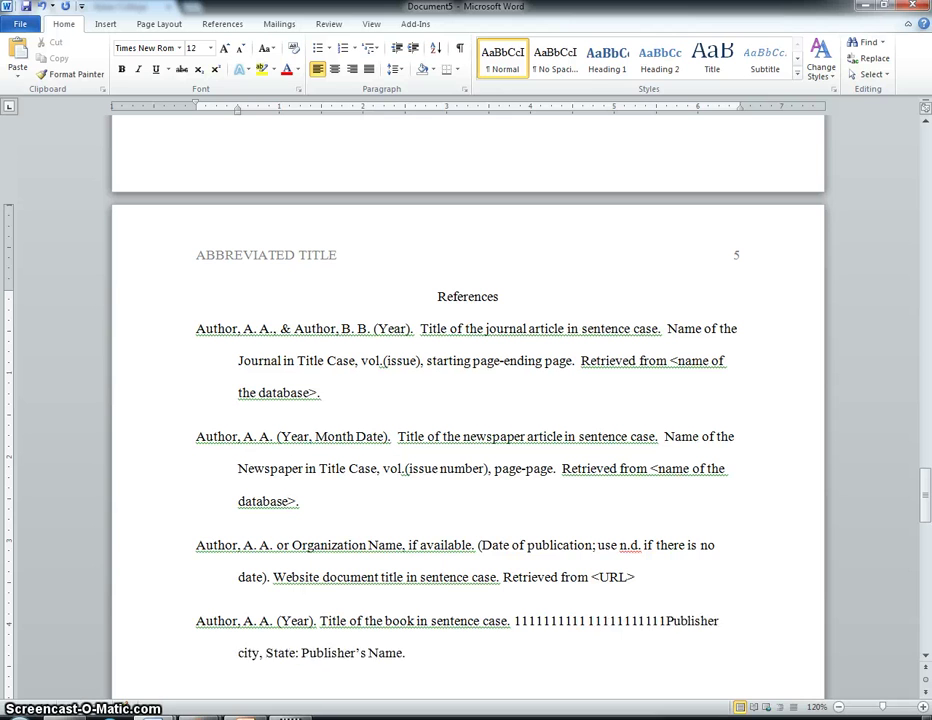
text(111111 1111111111111 )
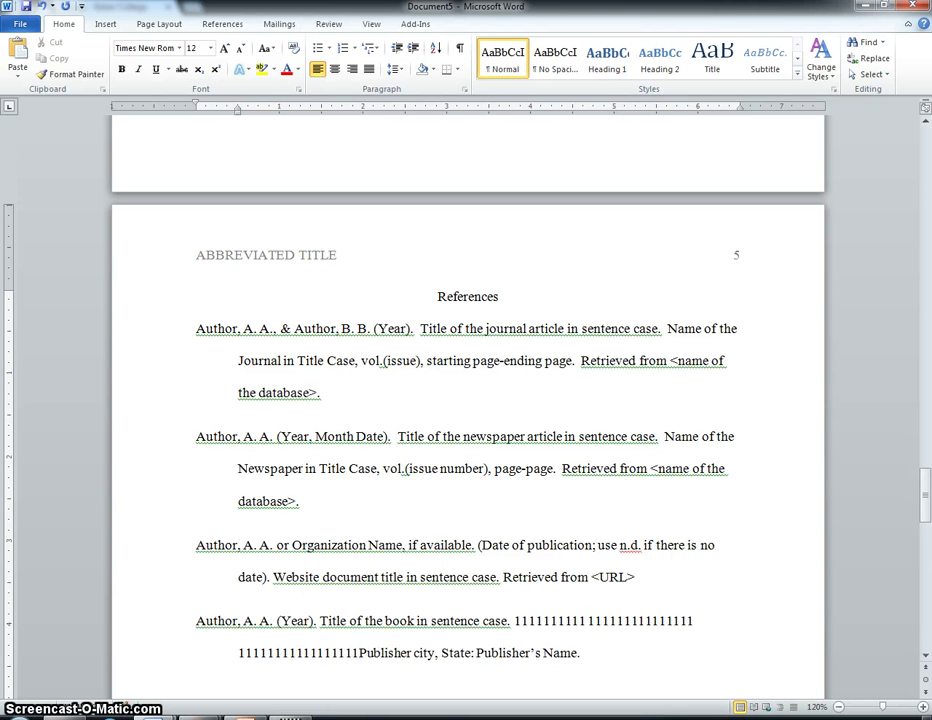
text(1111111111111111)
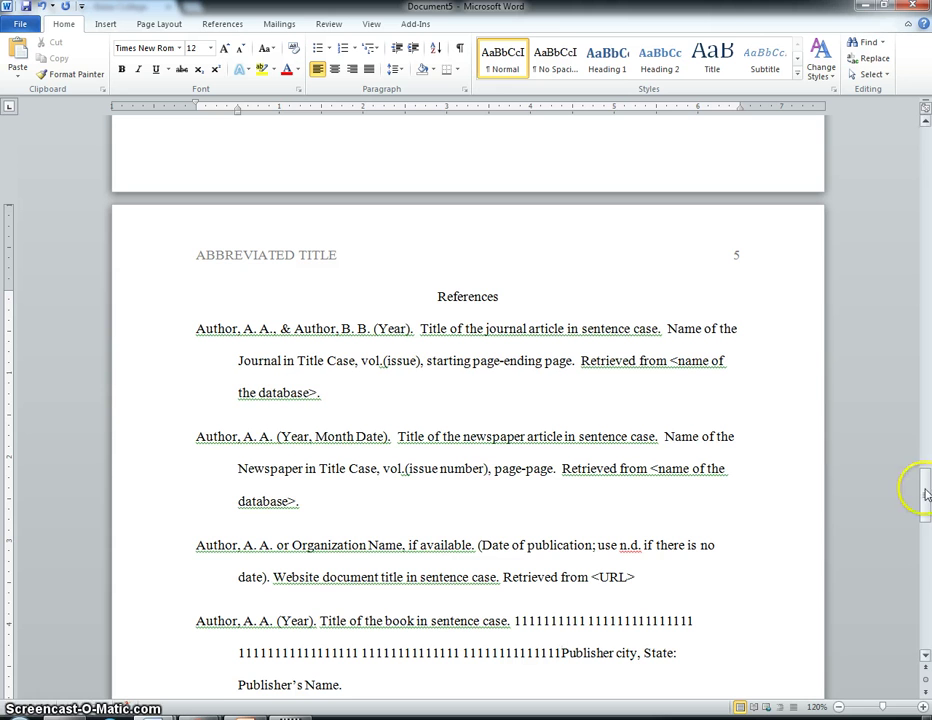
drag(924, 494, 923, 500)
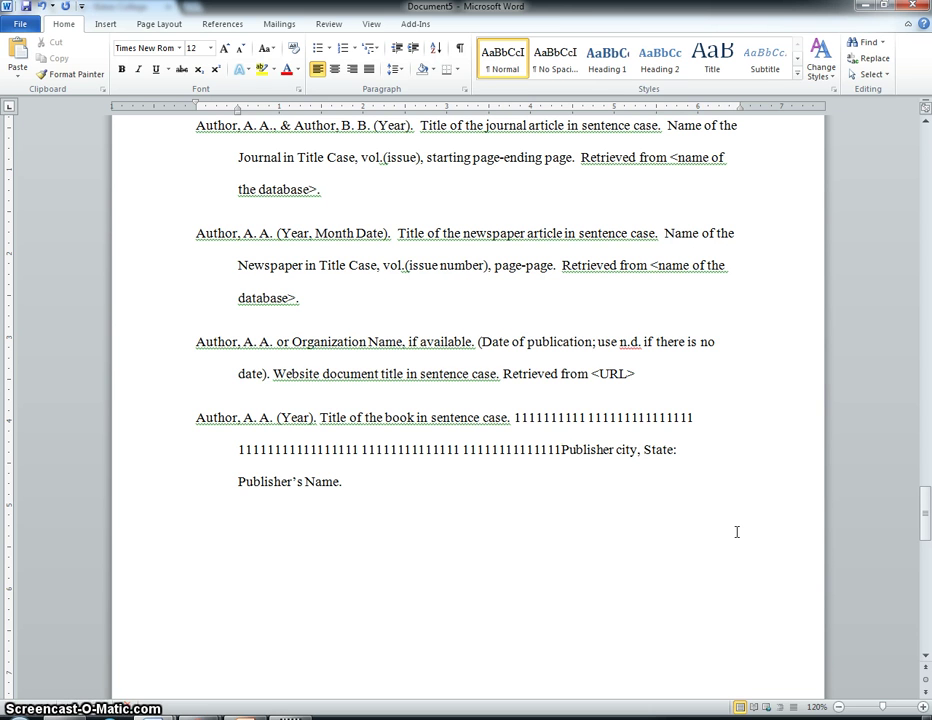
click(626, 537)
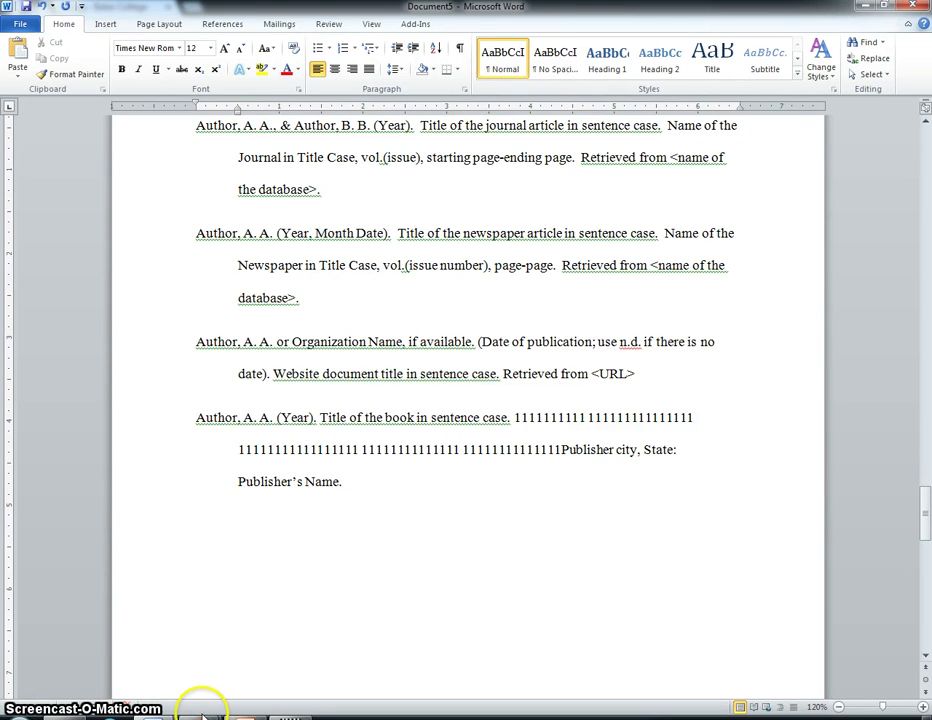
Step: Switch to the browser showing the Baker College Library page and open its APA Help section
mouse_move(205, 710)
click(262, 660)
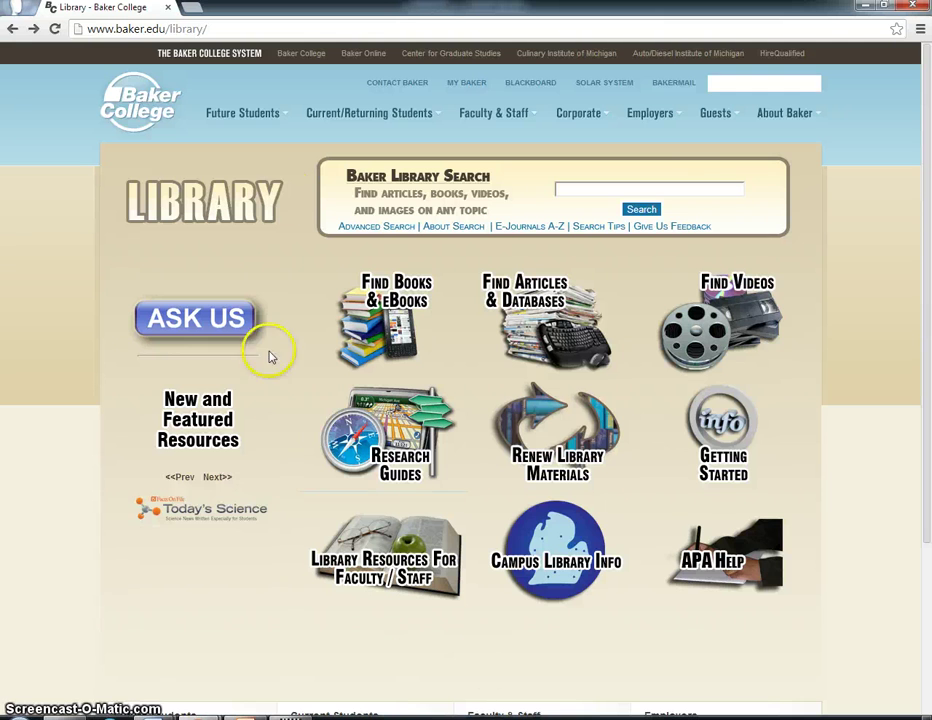
click(738, 583)
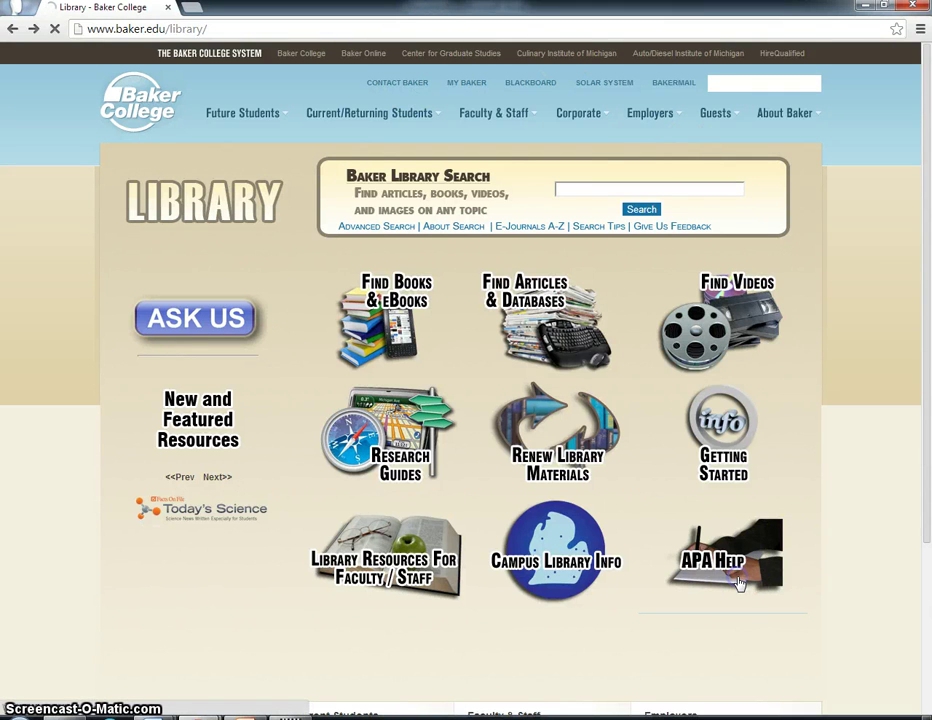